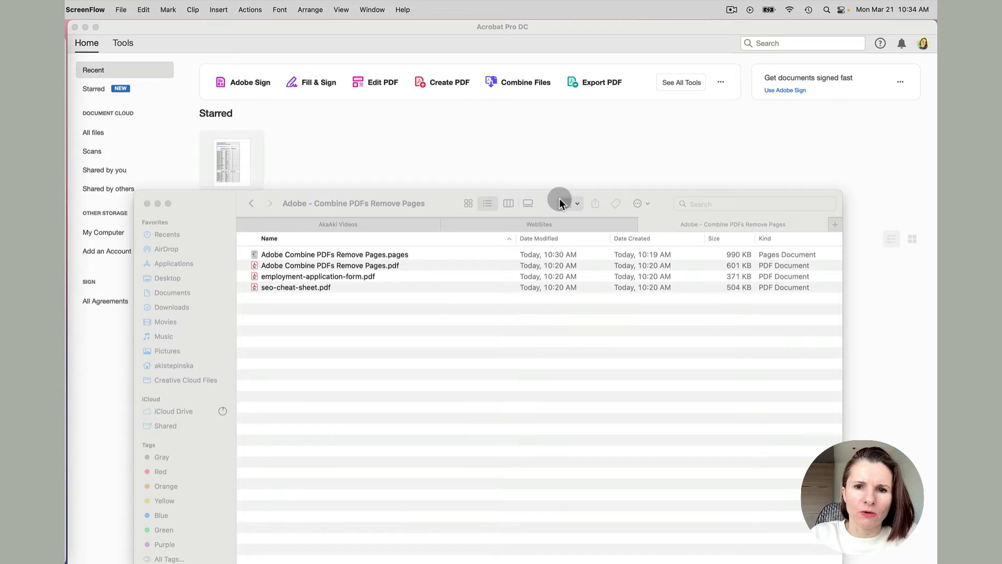
Step: In Finder, select seo-cheat-sheet.pdf, employment-application-form.pdf and Adobe Combine PDFs Remove Pages.pdf together
drag(549, 200, 556, 127)
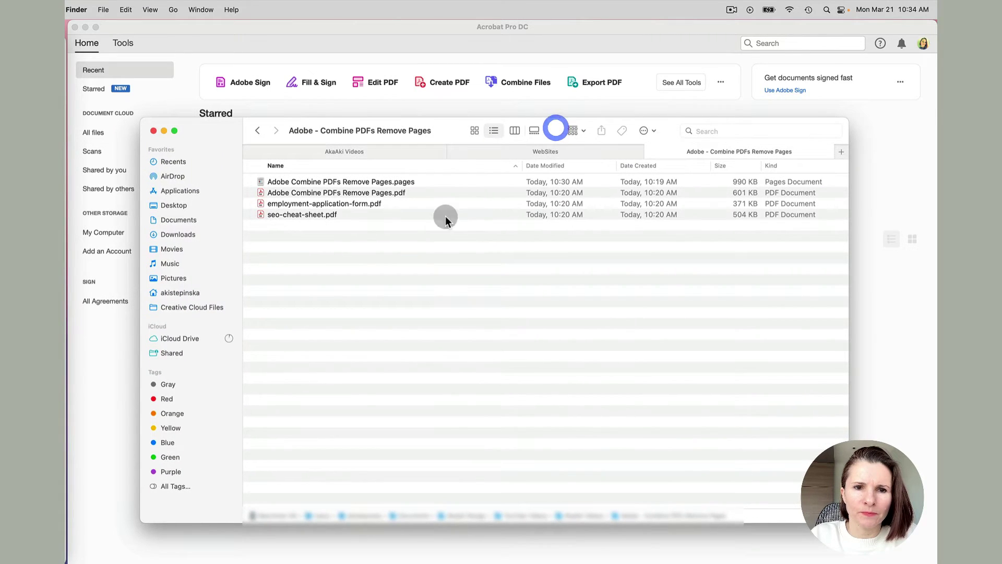
click(364, 236)
click(323, 225)
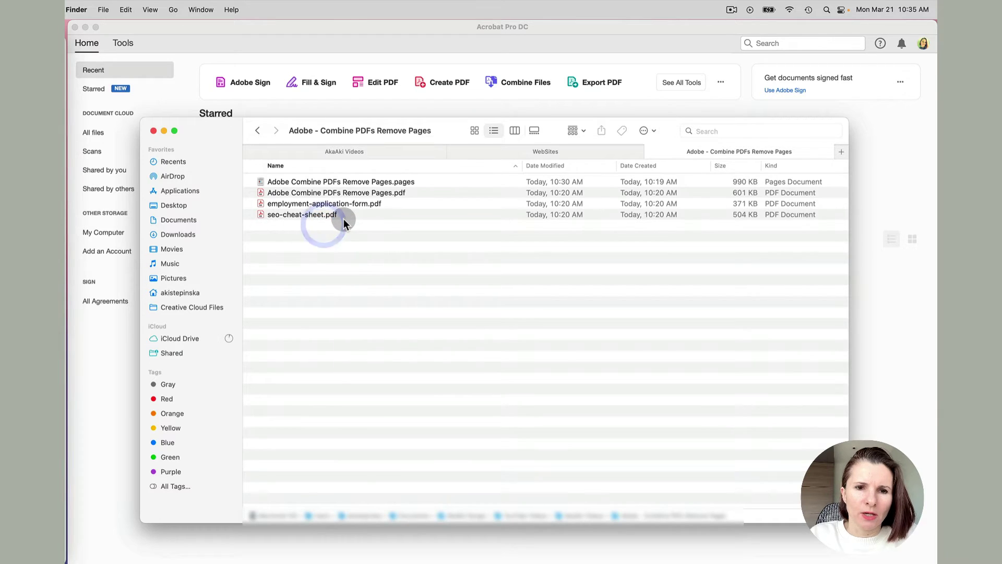
click(349, 215)
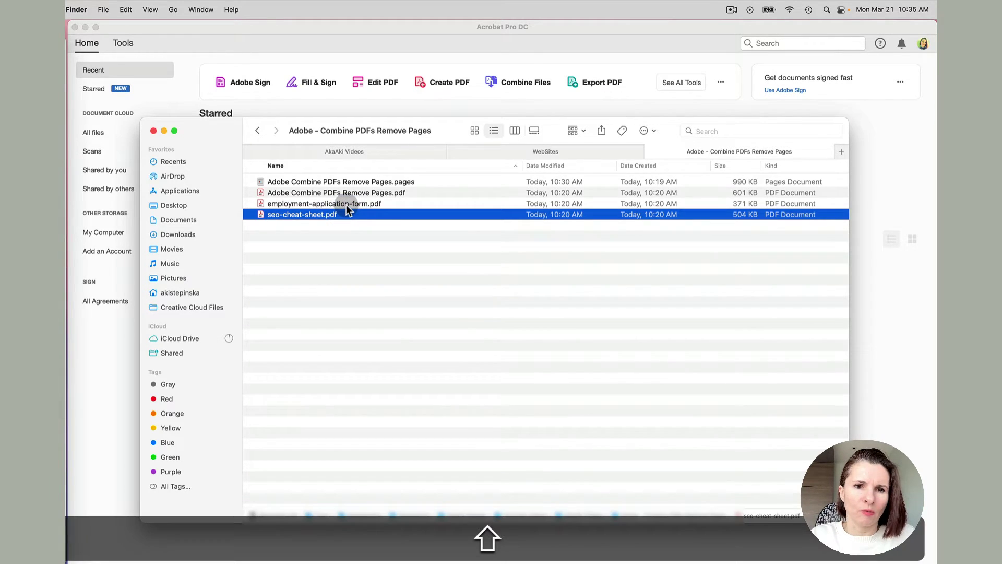
shift+click(348, 204)
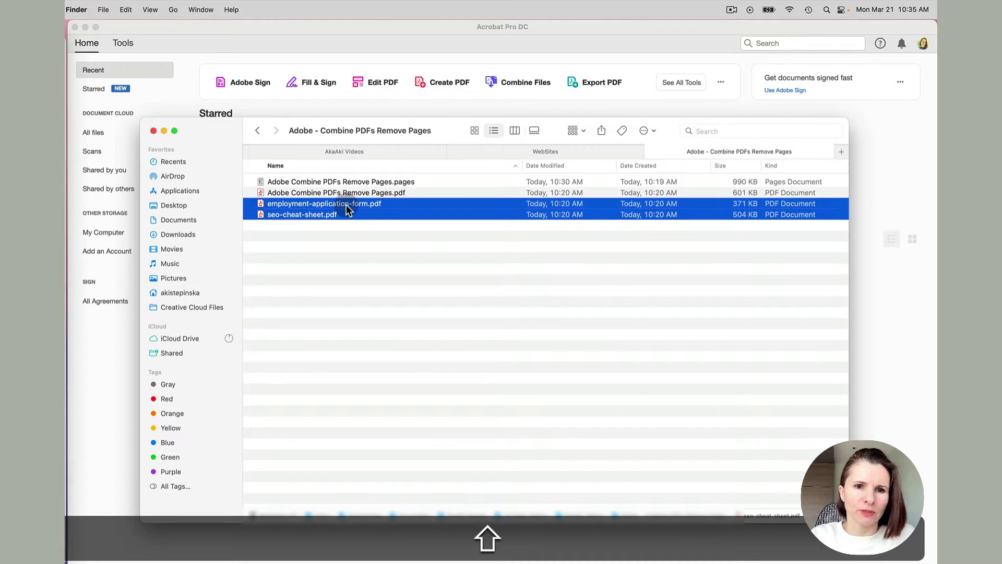
shift+click(346, 193)
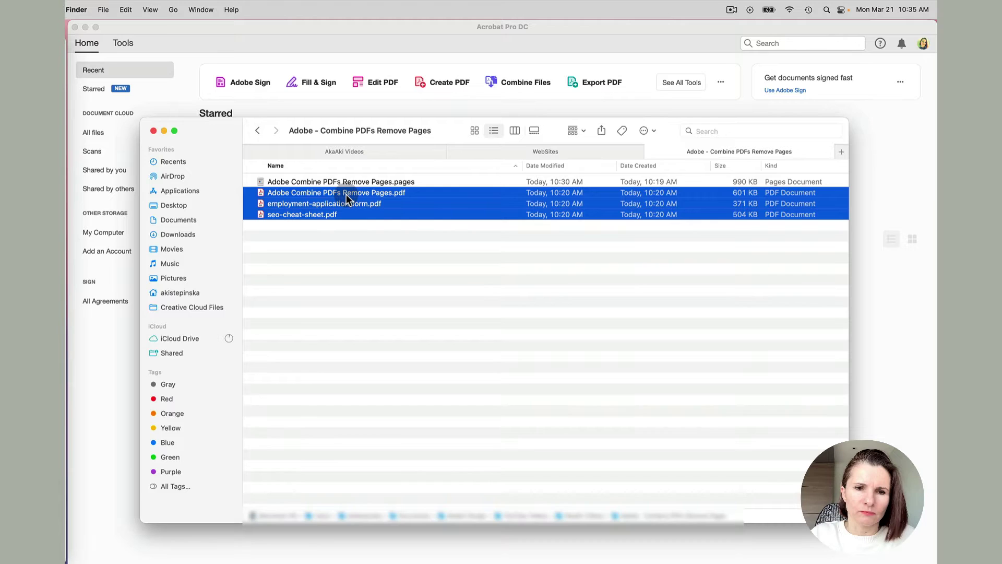
Step: Open the three selected PDFs in Acrobat using the right-click Open command
right_click(346, 194)
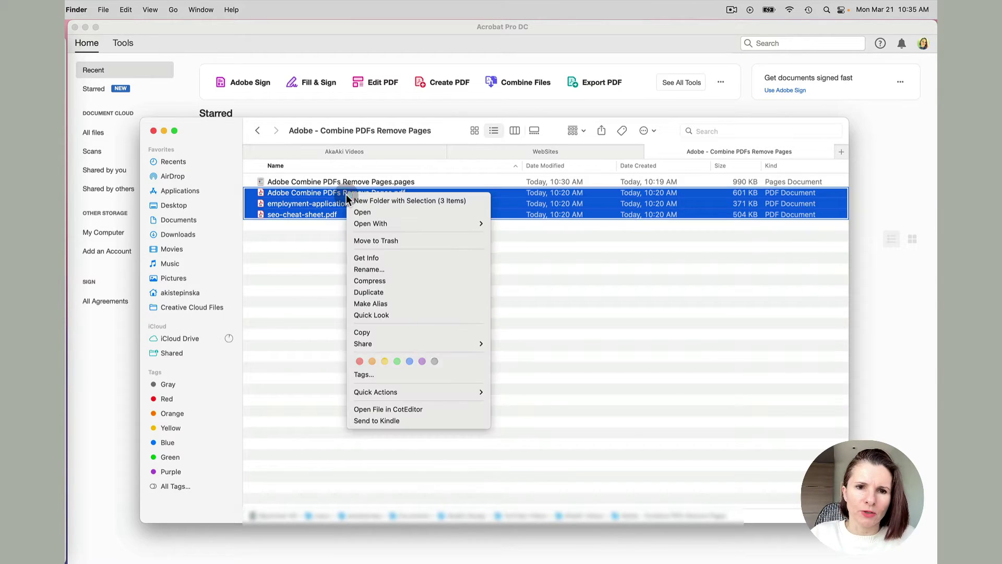
mouse_move(388, 394)
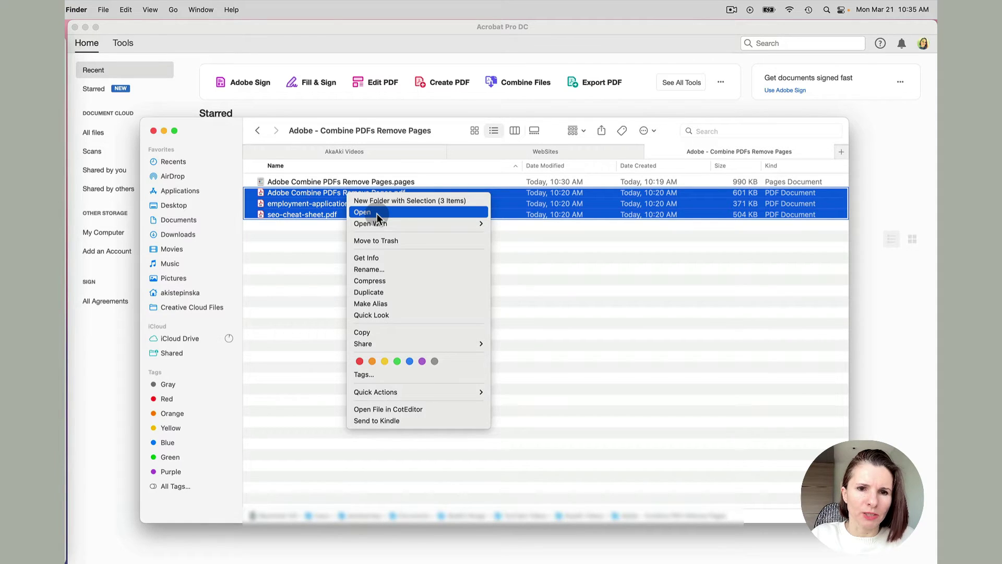
mouse_move(383, 223)
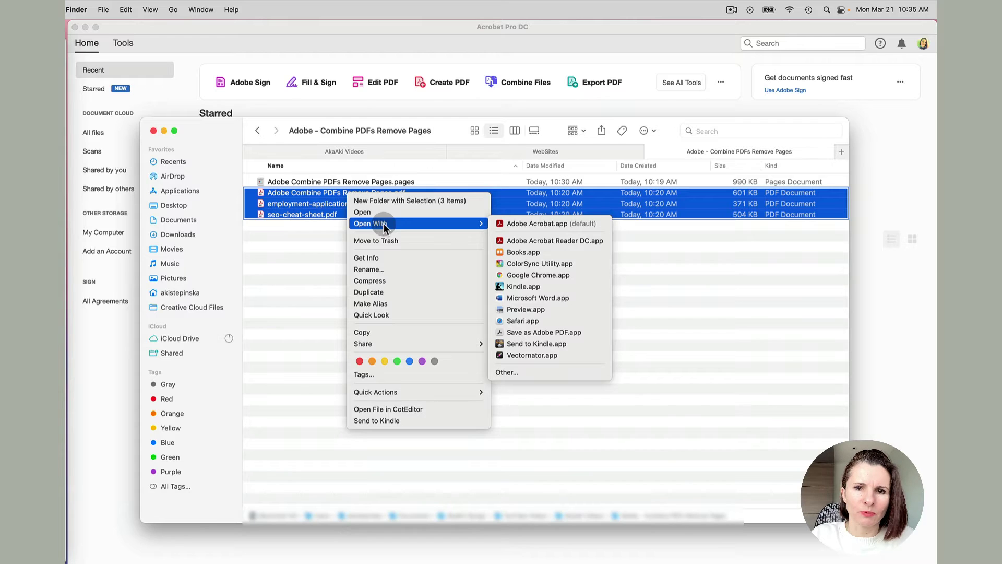
click(374, 213)
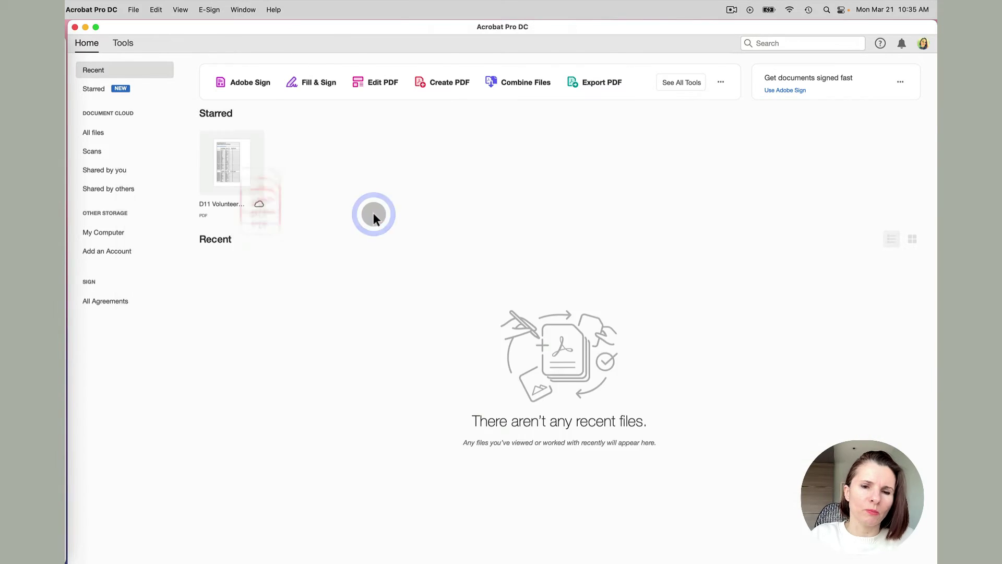
Step: Set the Chapter I document, employment application form and SEO cheat sheet each to 125% zoom
click(284, 46)
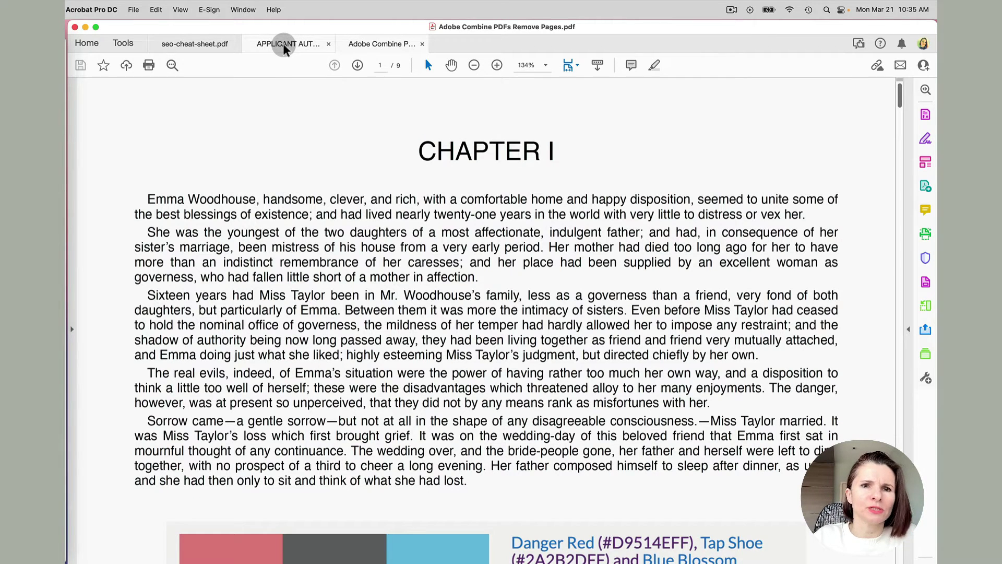
click(545, 65)
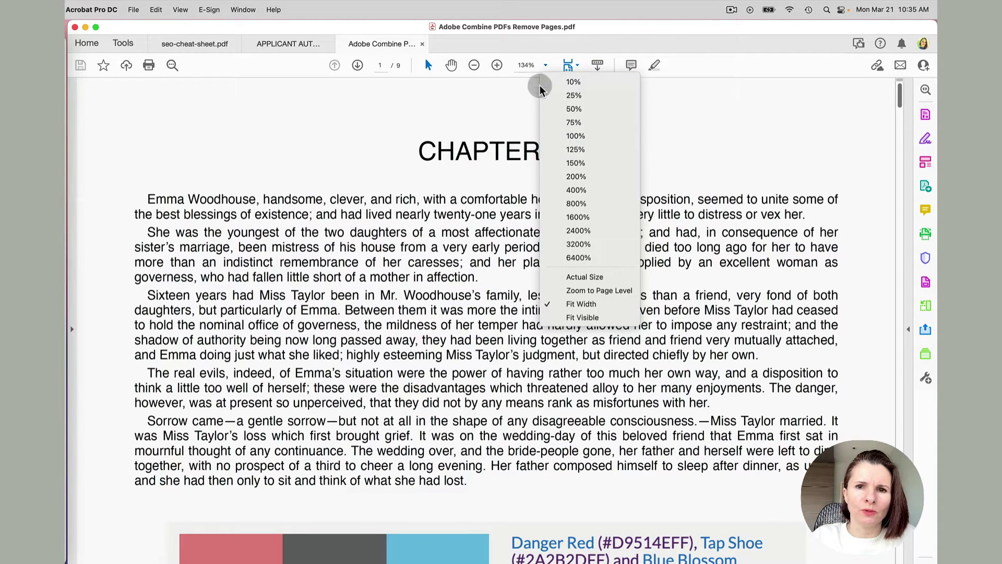
click(574, 149)
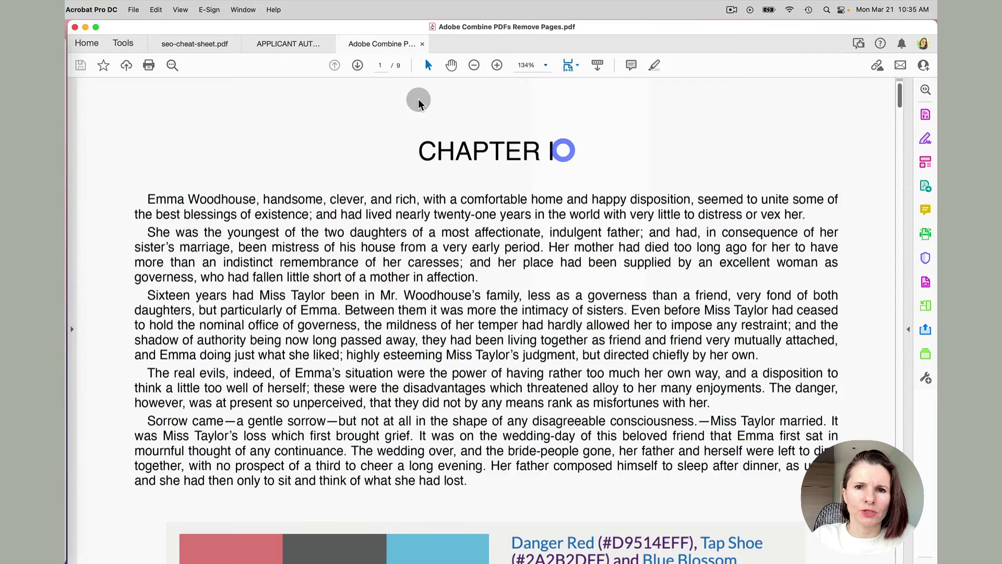
click(289, 44)
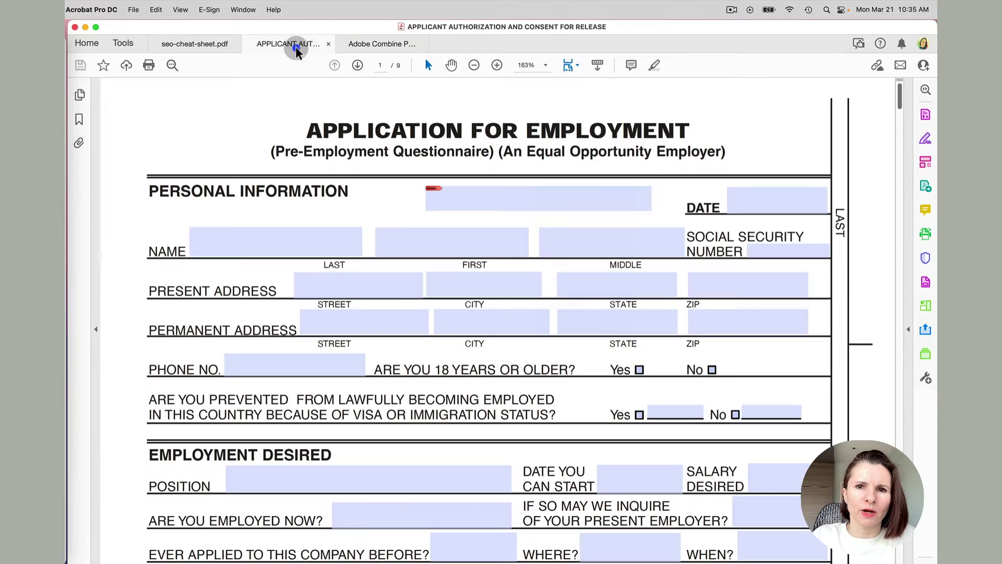
click(545, 64)
click(574, 149)
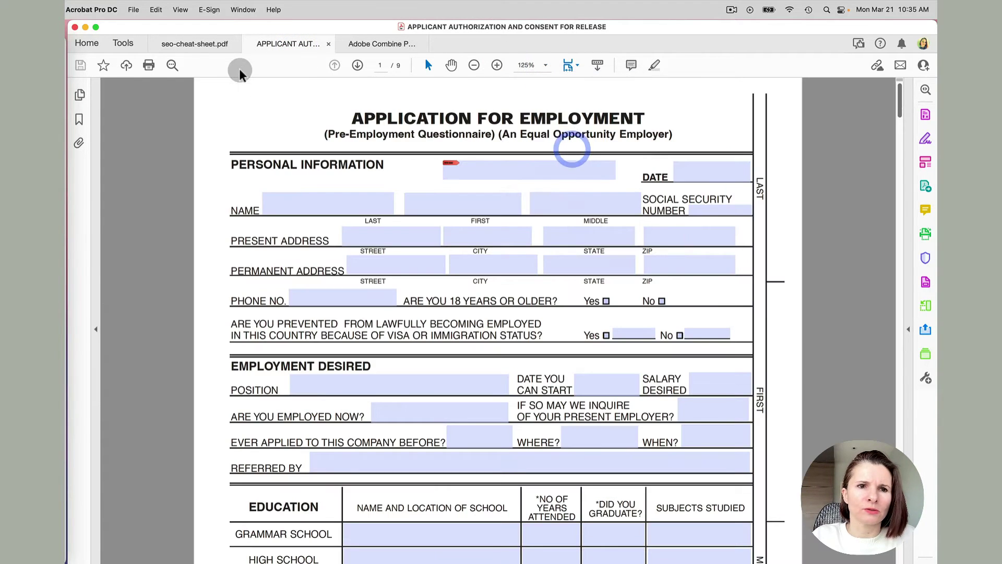
click(195, 44)
click(546, 65)
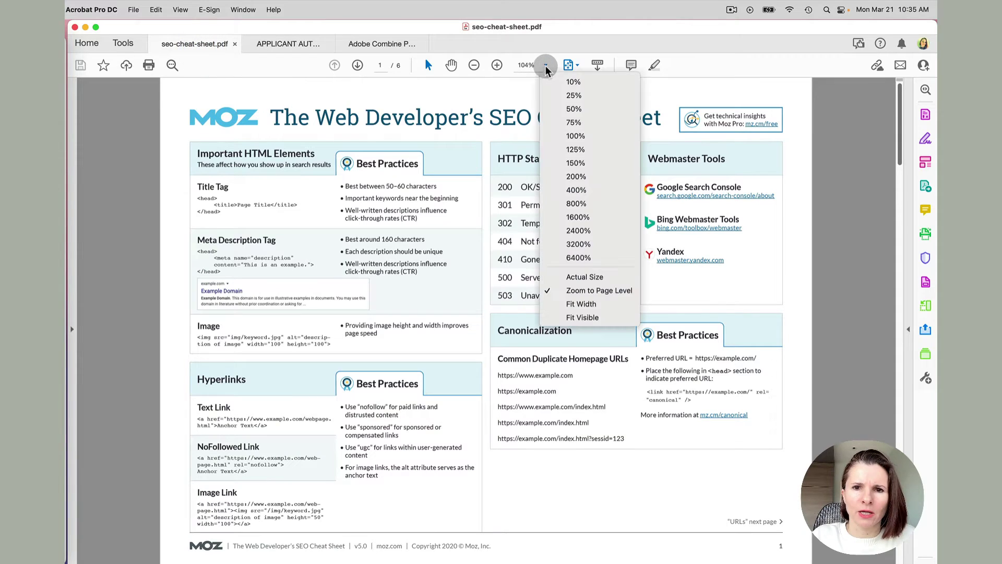
click(574, 150)
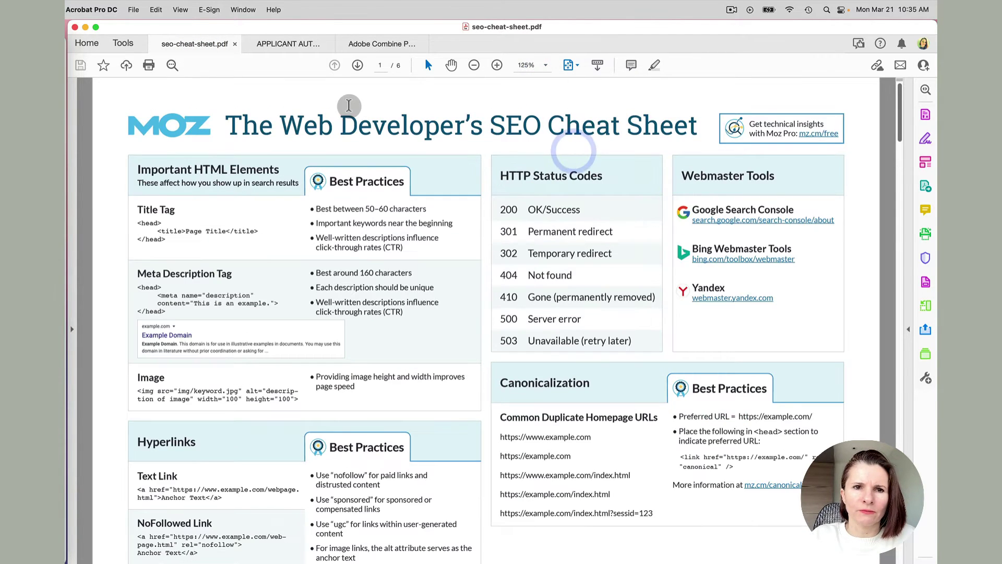
Step: Check each tab's zoom, ending on the Chapter I document
click(286, 44)
click(374, 49)
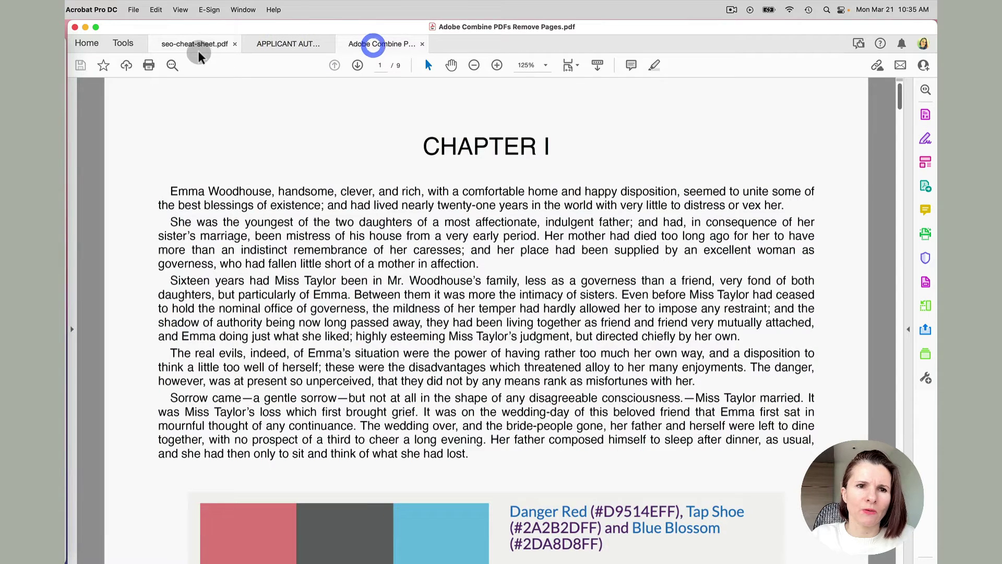
click(202, 45)
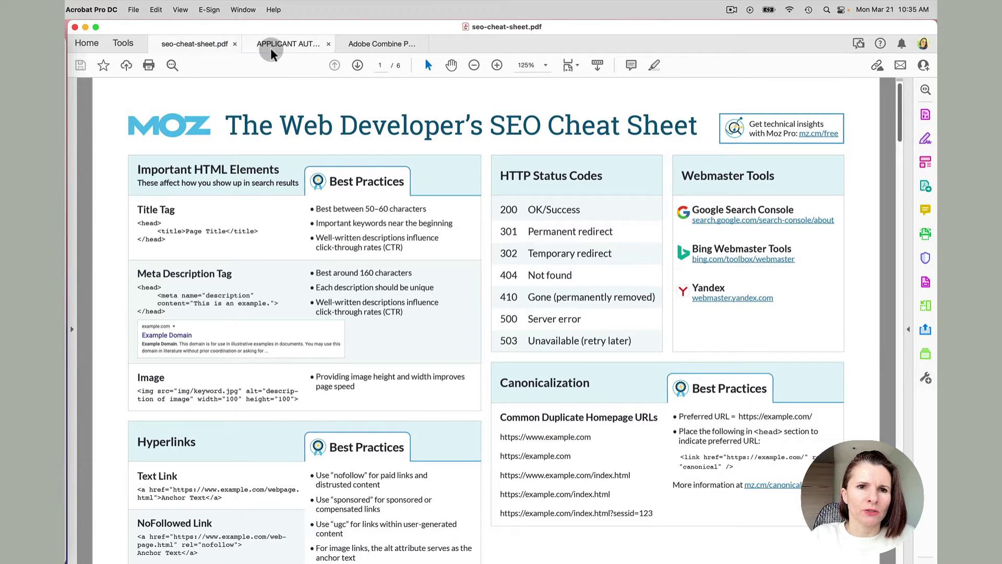
click(286, 45)
click(361, 43)
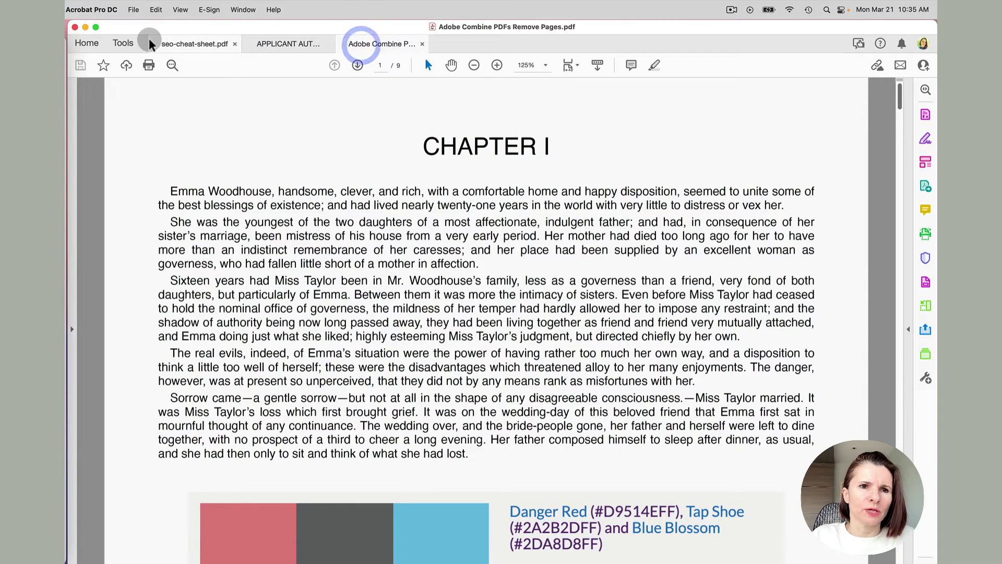
Step: Choose File > Create > Combine Files into a Single PDF
click(134, 11)
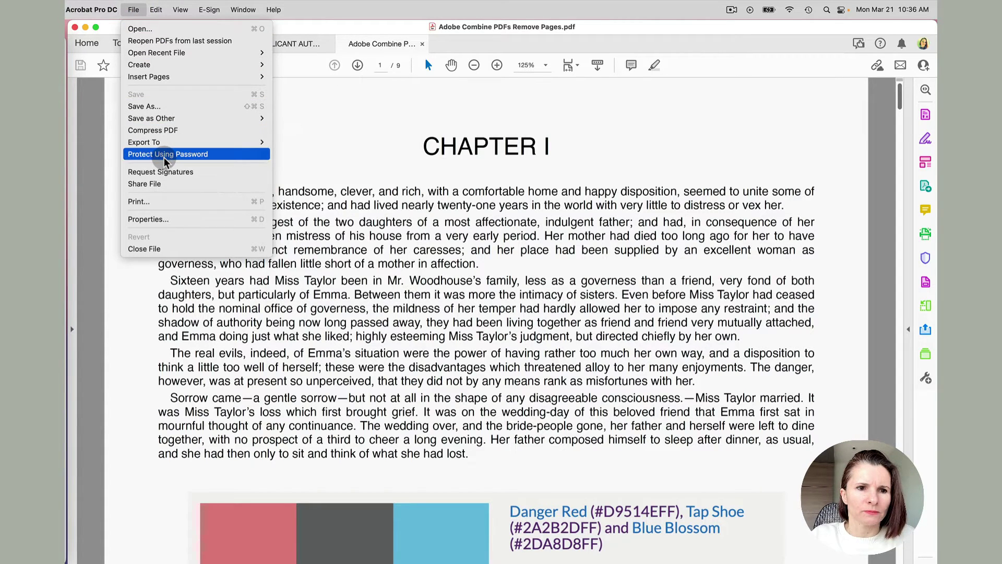
mouse_move(178, 68)
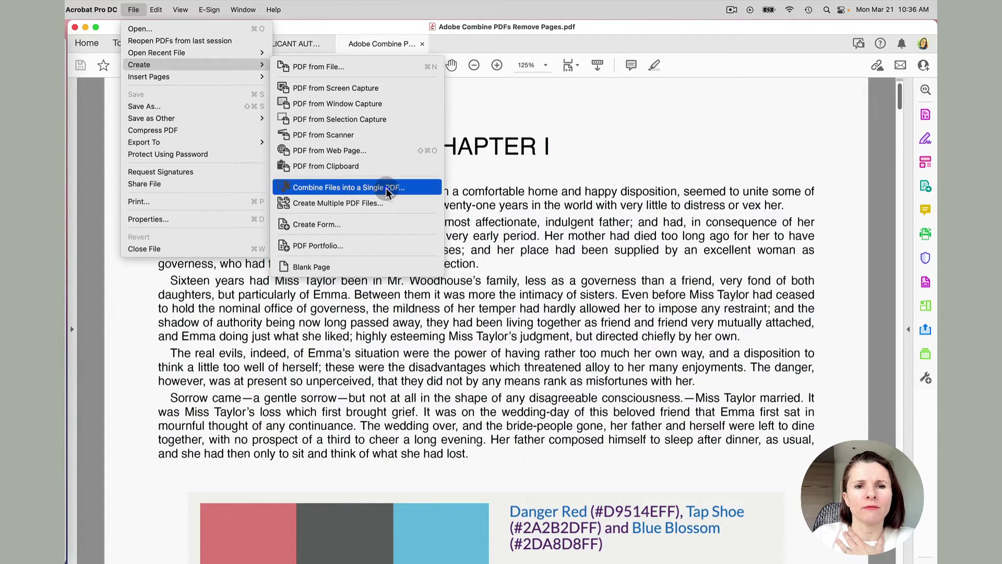
click(387, 193)
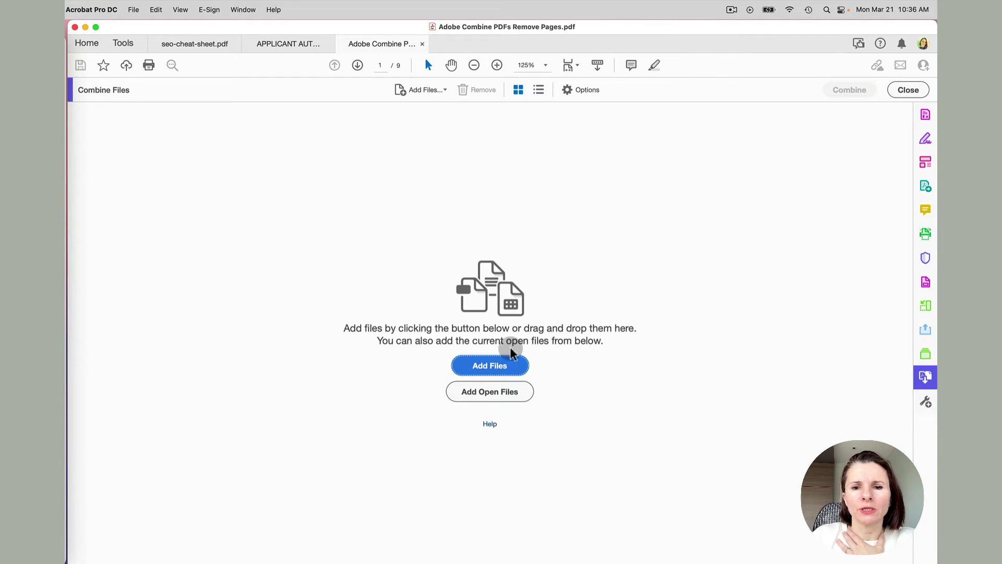
Step: Use Add Open Files to put all three open PDFs into the combine list
click(495, 371)
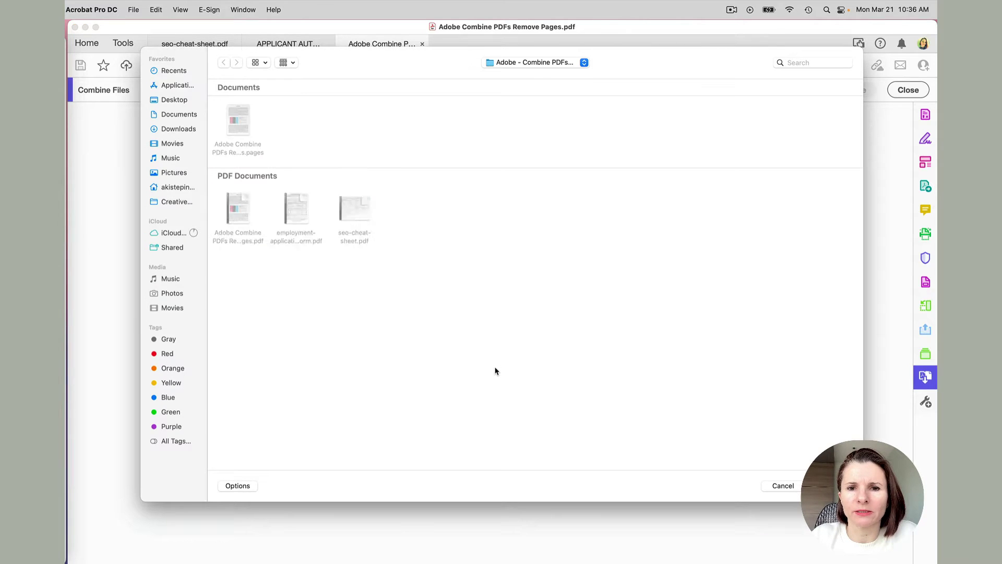
click(783, 484)
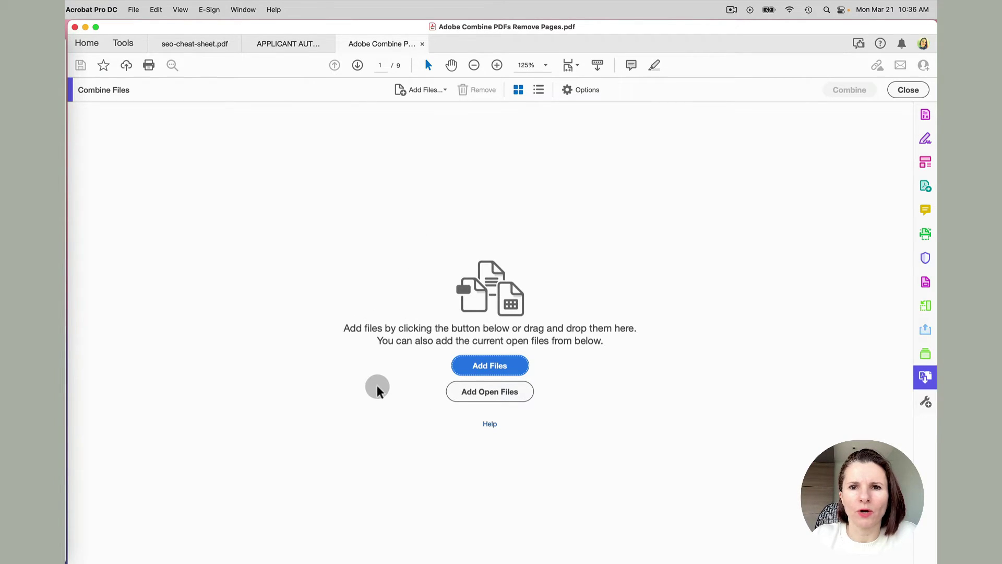
click(497, 397)
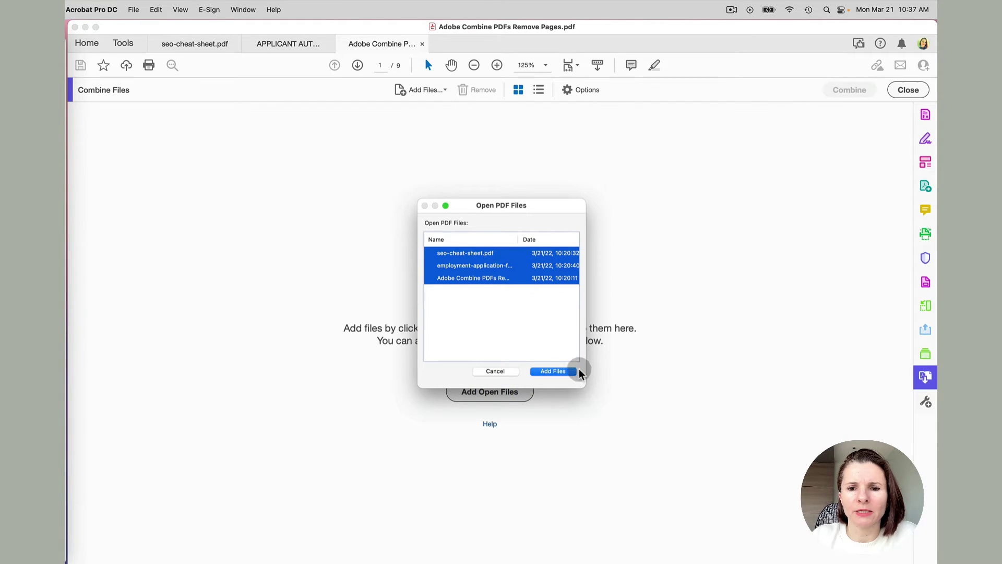
drag(584, 386, 708, 419)
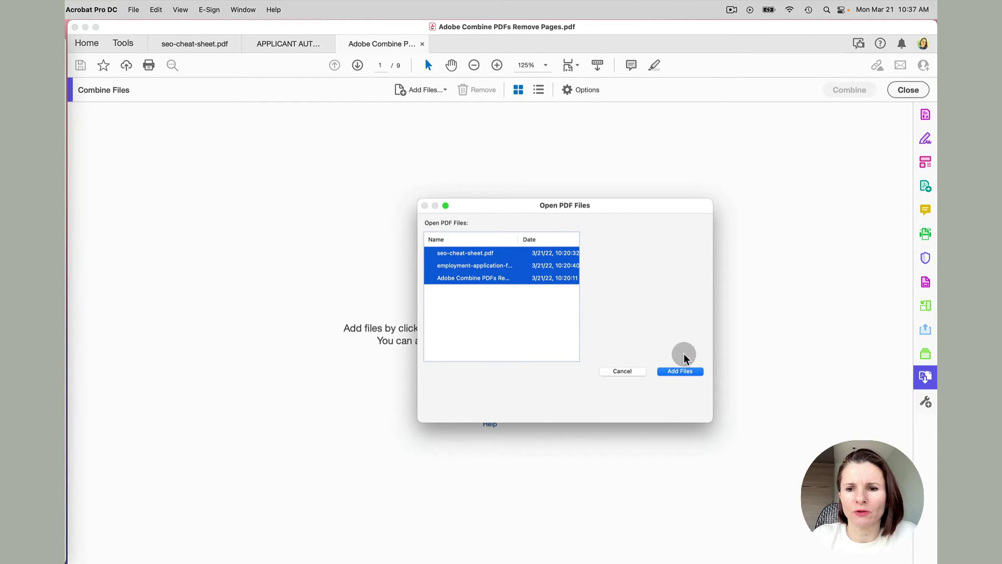
click(680, 371)
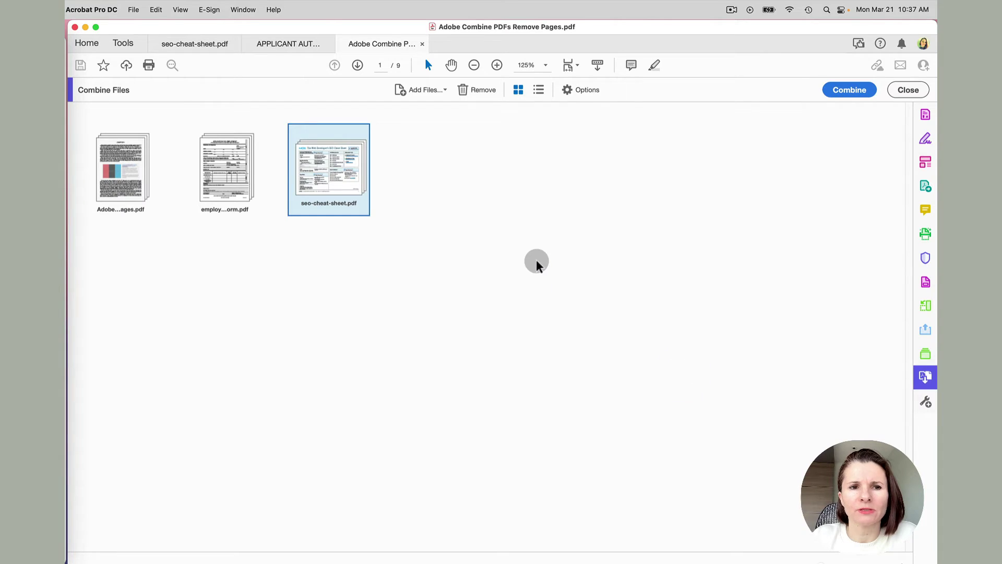
Step: Move seo-cheat-sheet.pdf ahead of the employment form, then combine the listed PDFs
click(251, 290)
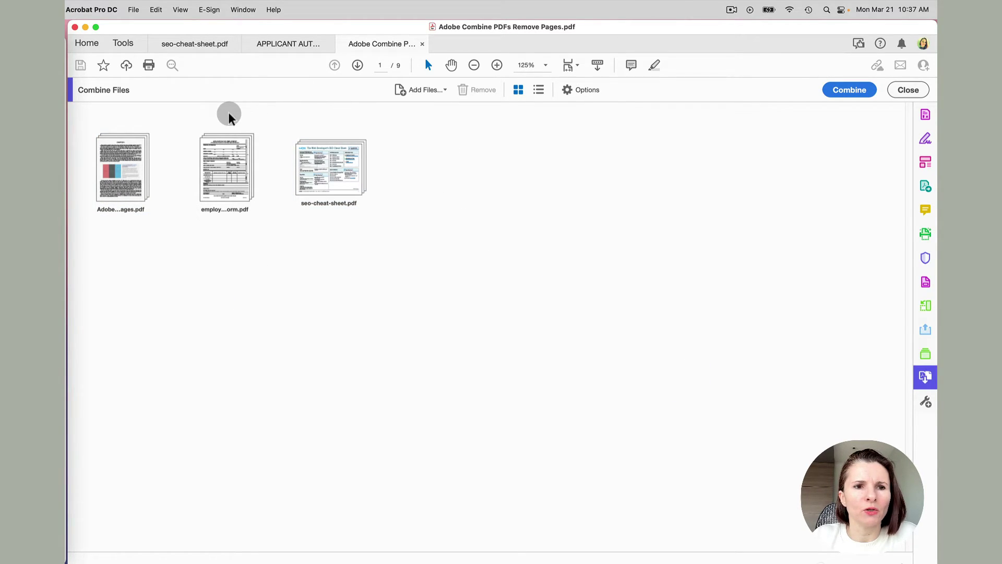
drag(340, 156, 176, 151)
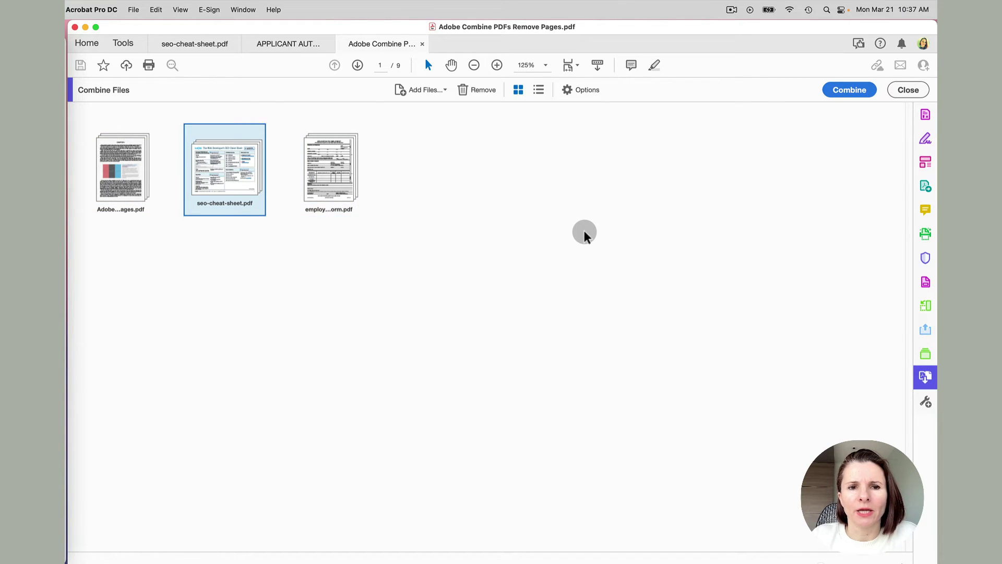
click(505, 207)
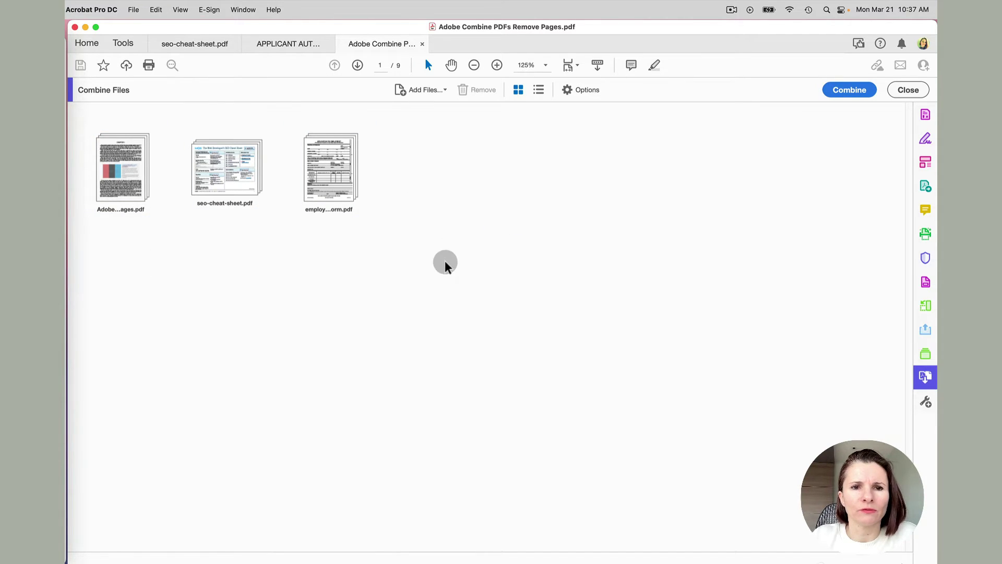
click(846, 101)
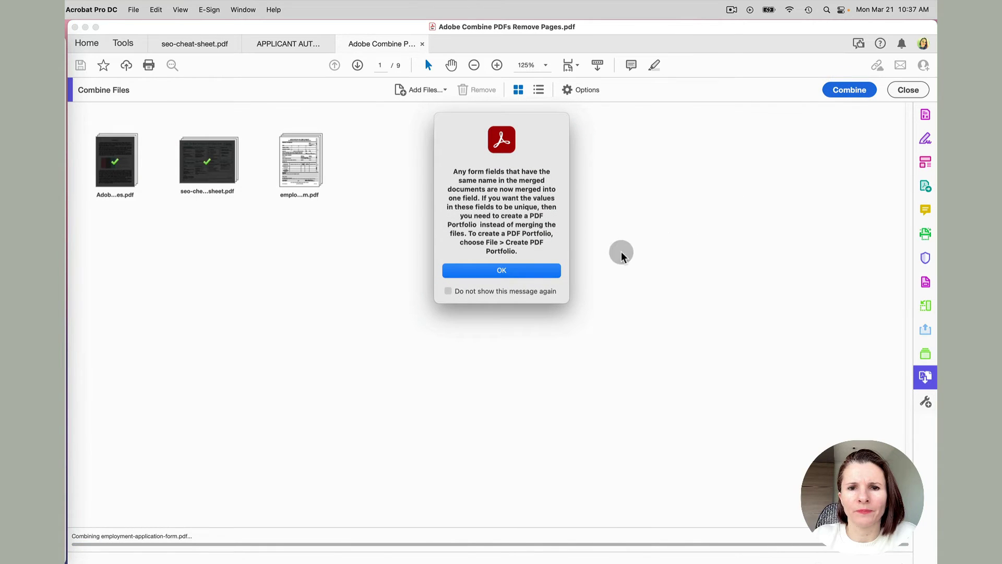
Step: Accept the form-fields notice, zoom out three levels and scroll through the 24-page Binder1.pdf
click(510, 275)
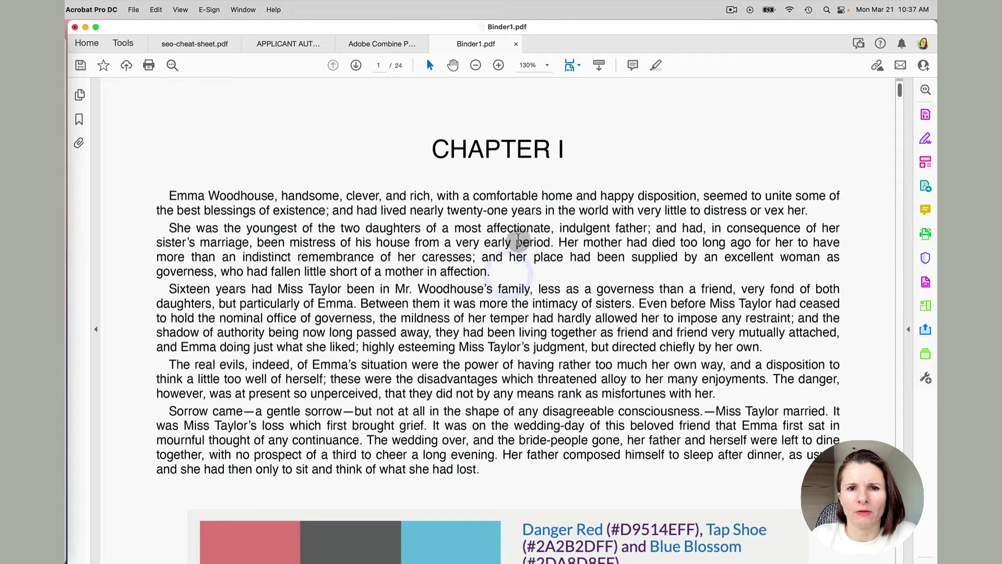
click(475, 64)
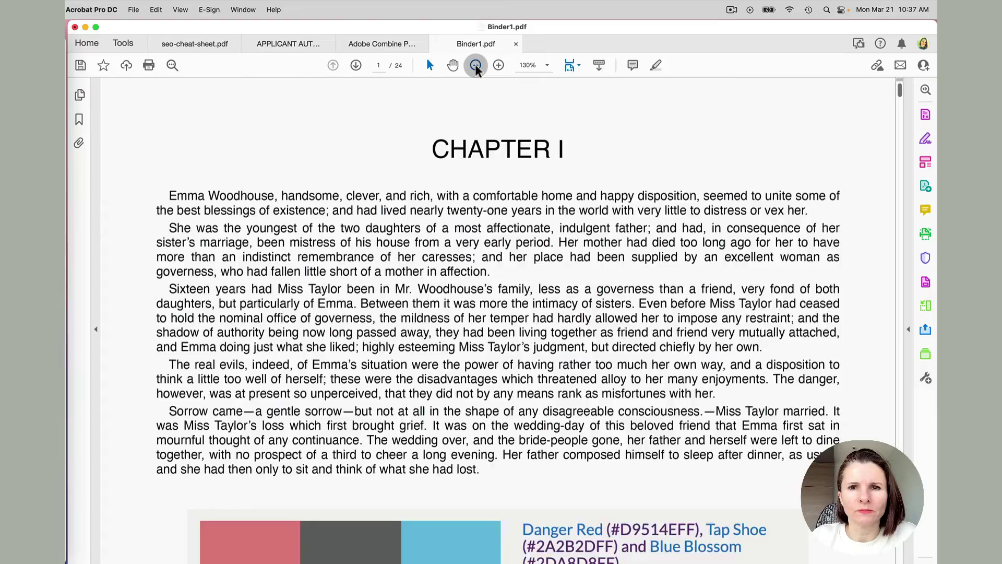
click(475, 65)
click(475, 64)
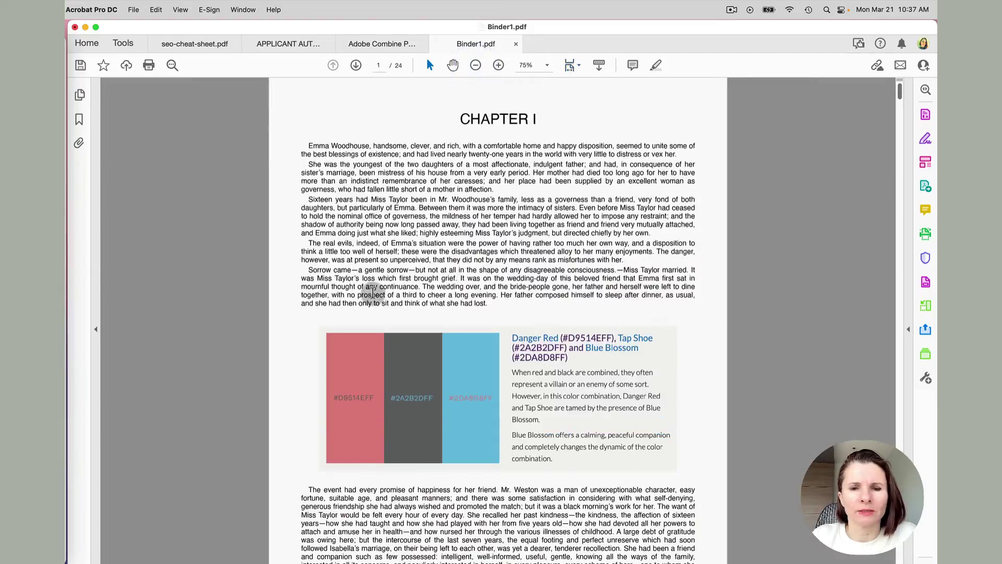
scroll(373, 294, down, 20)
scroll(373, 294, down, 20)
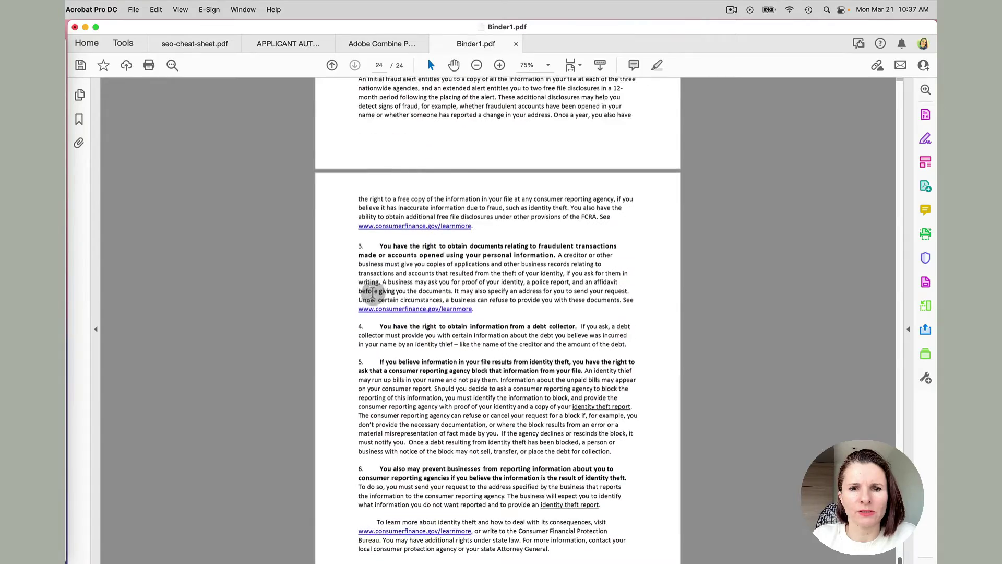
scroll(373, 293, up, 20)
scroll(373, 293, up, 5)
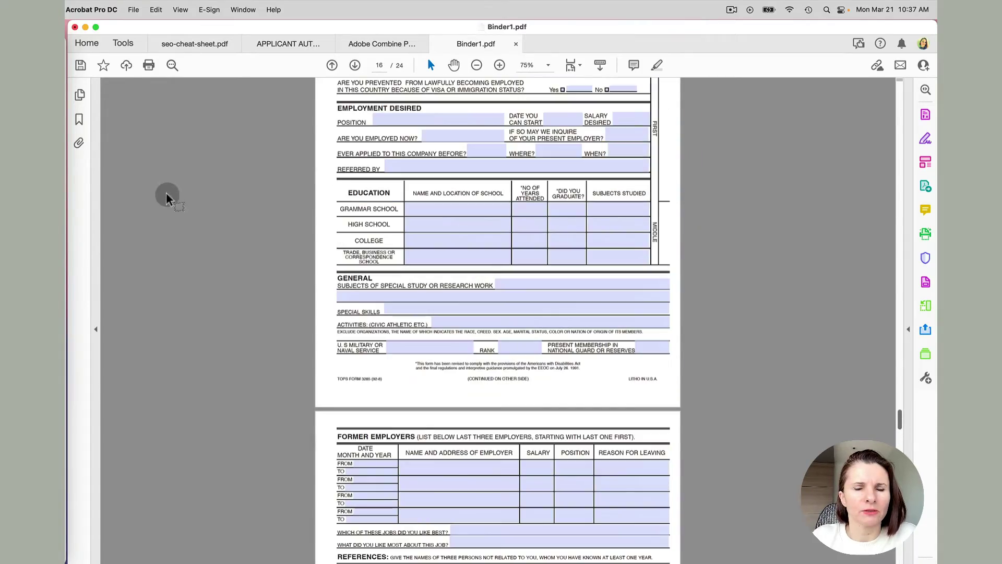
scroll(324, 187, up, 15)
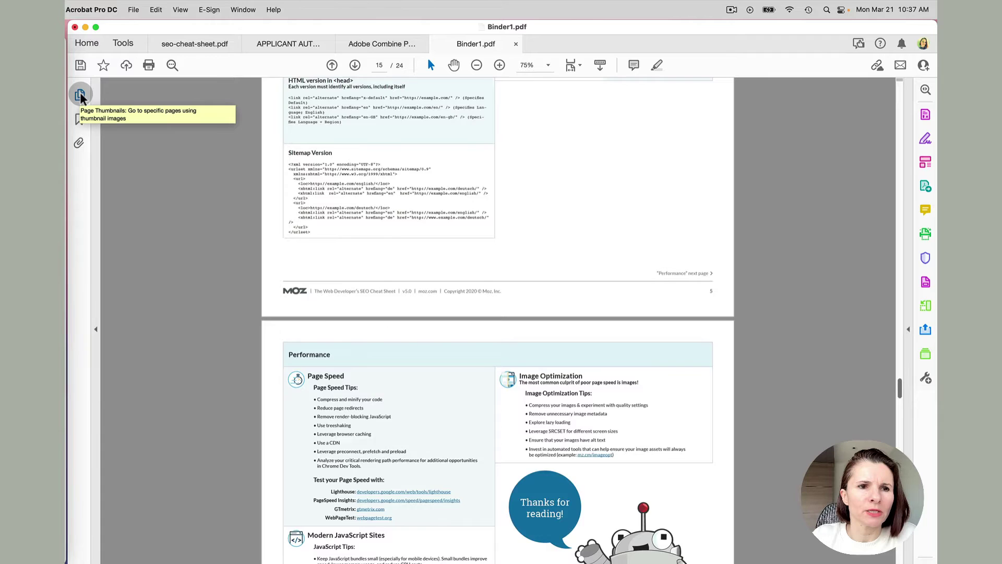
Step: Show Binder1's page thumbnails and dismiss the page-organizing and tool shortcut tips
click(80, 95)
drag(143, 200, 179, 376)
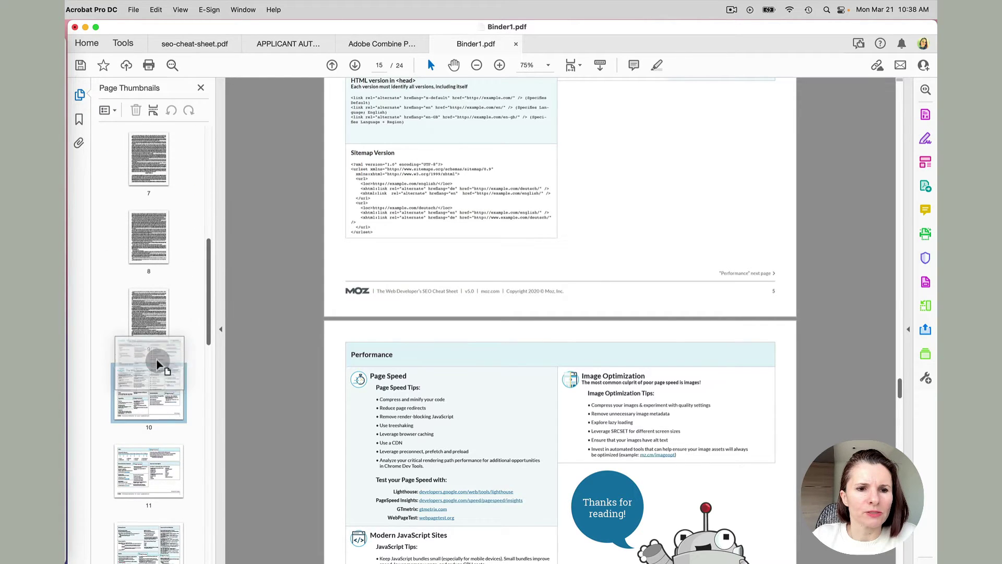
drag(158, 364, 158, 302)
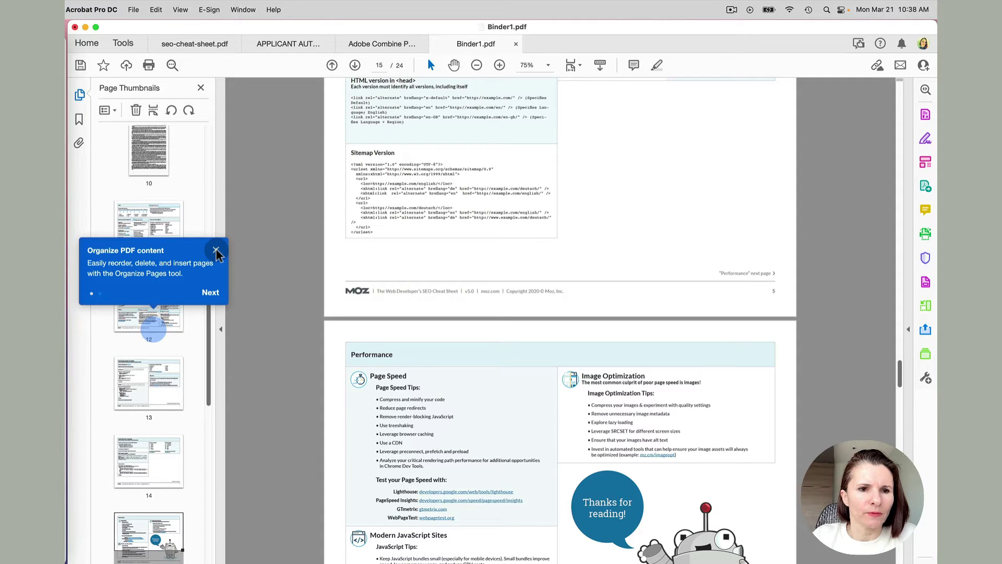
click(208, 292)
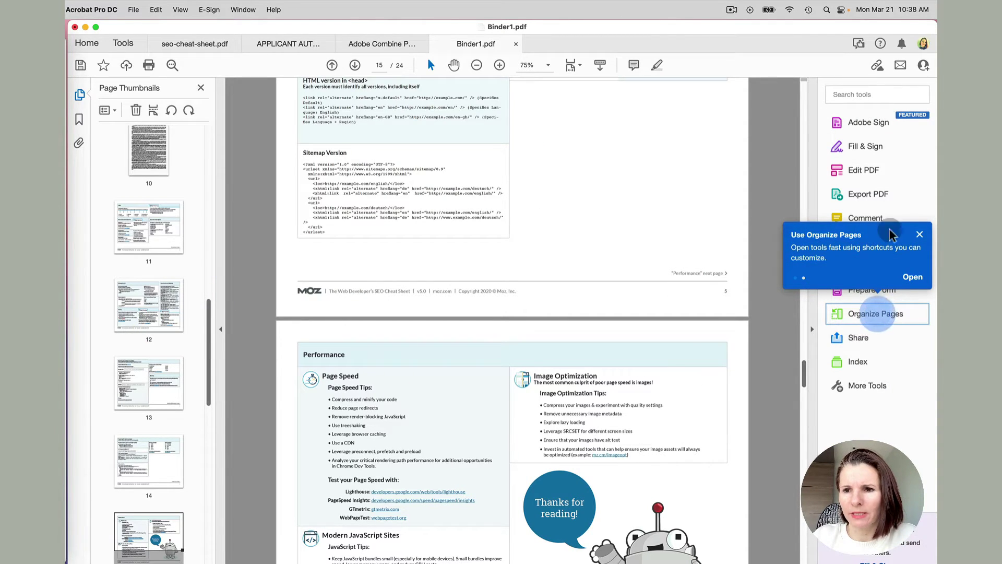
click(920, 234)
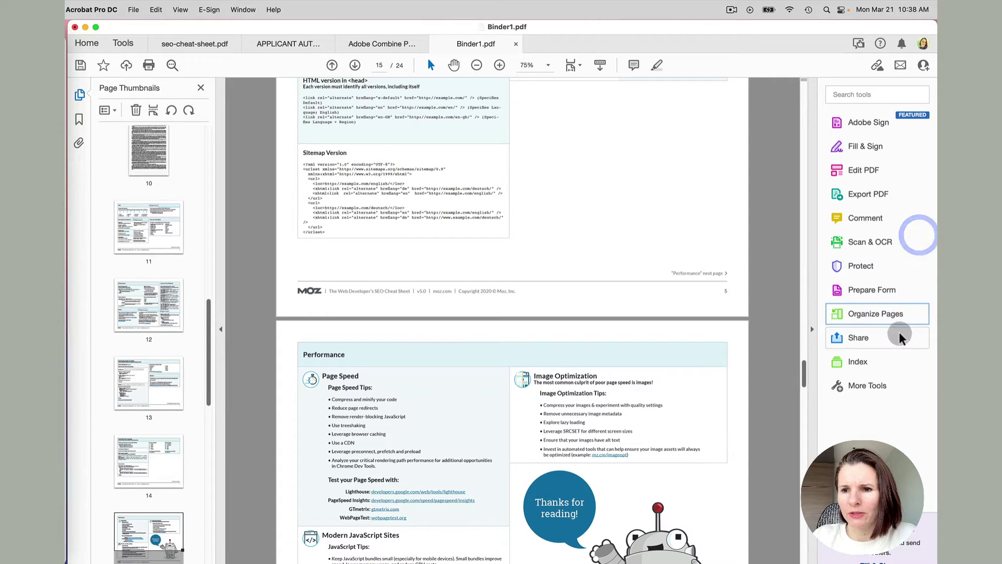
Step: In Organize Pages, move text page 10 ahead of page 9
click(851, 316)
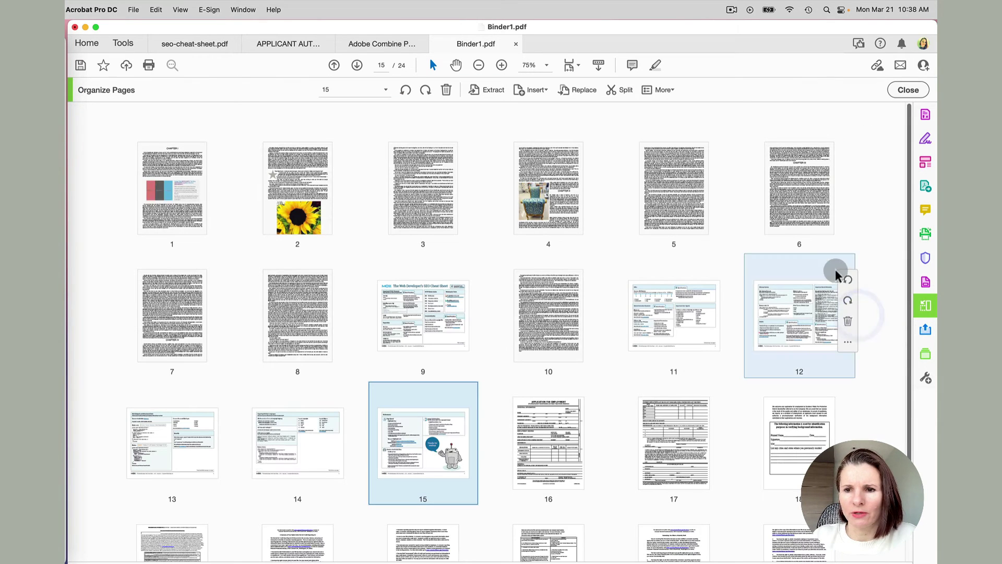
drag(833, 268, 433, 248)
scroll(863, 398, down, 2)
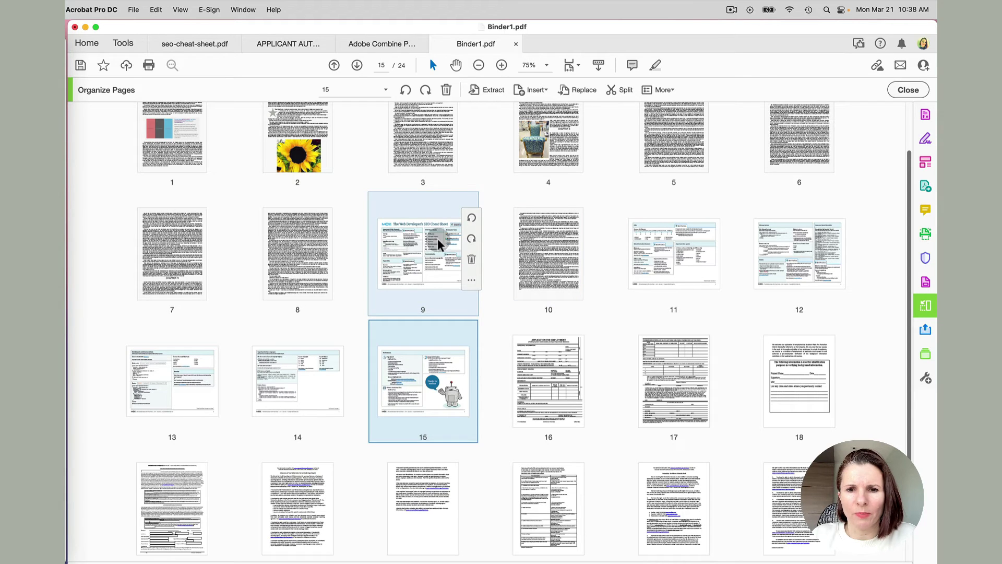
drag(549, 252, 397, 253)
scroll(447, 259, up, 2)
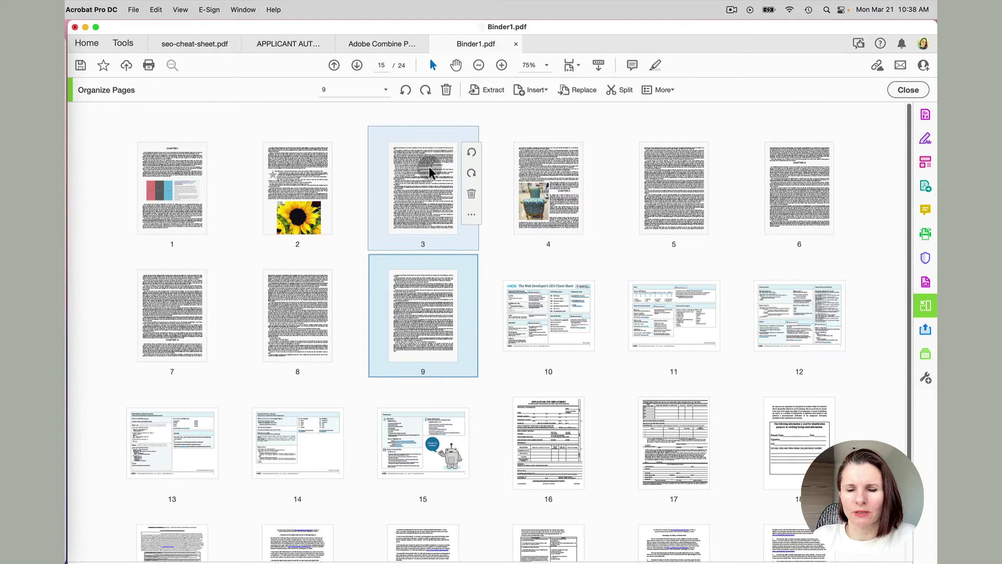
scroll(424, 195, down, 3)
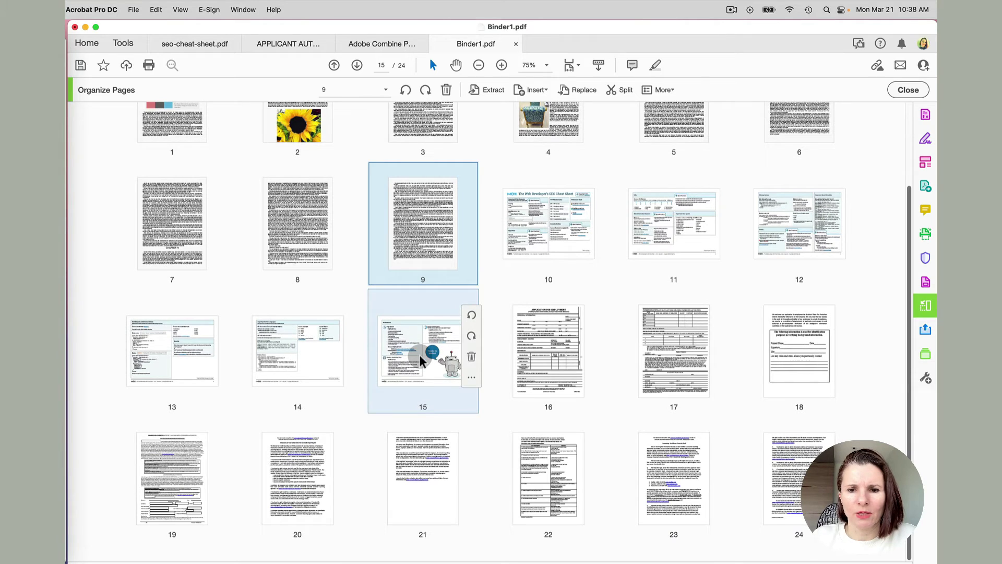
scroll(537, 324, up, 3)
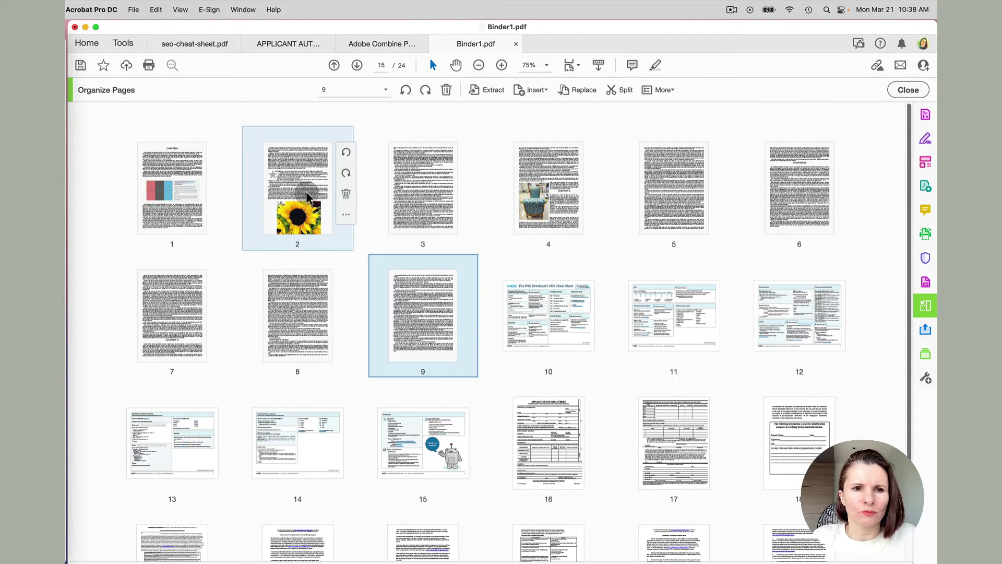
Step: Put the sunflower page first, the chair photo third, and the SEO pages fourth and fifth
drag(306, 191, 140, 191)
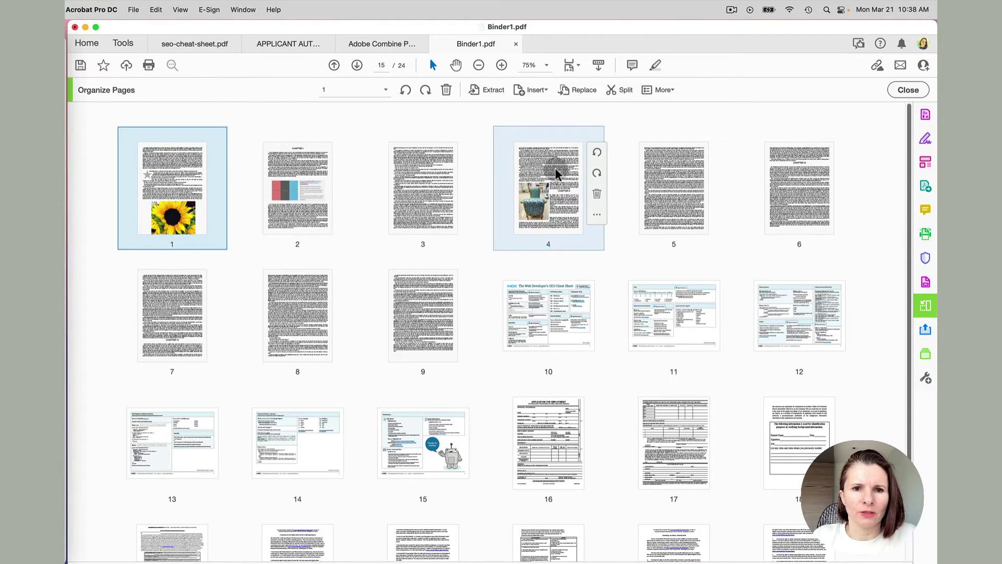
drag(555, 168, 410, 169)
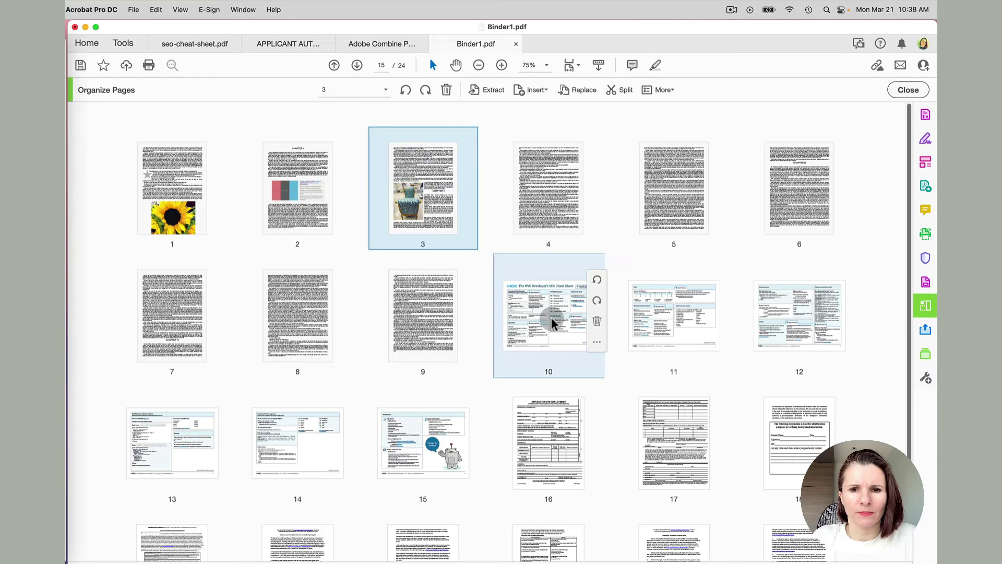
drag(552, 323, 504, 205)
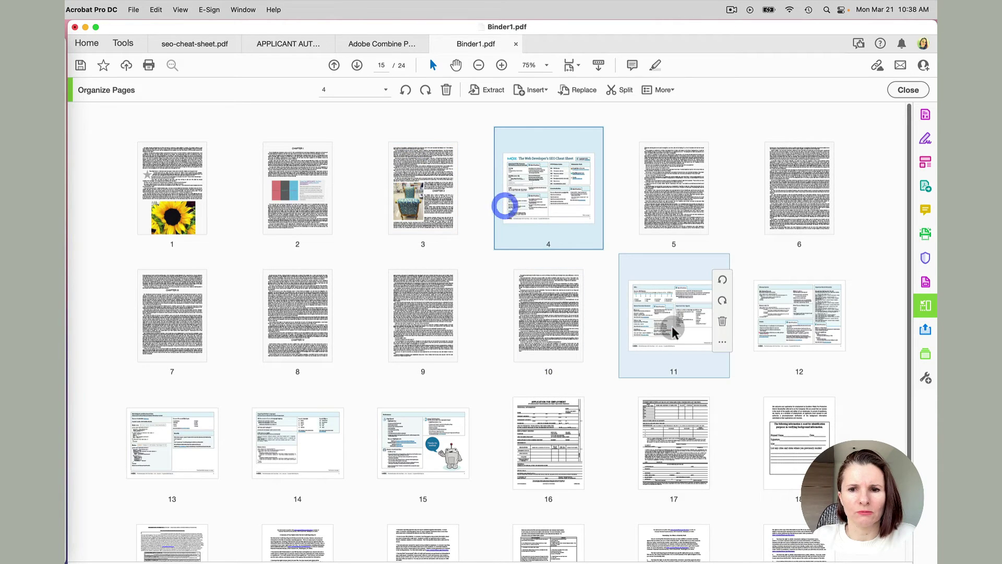
click(664, 290)
drag(663, 286, 633, 211)
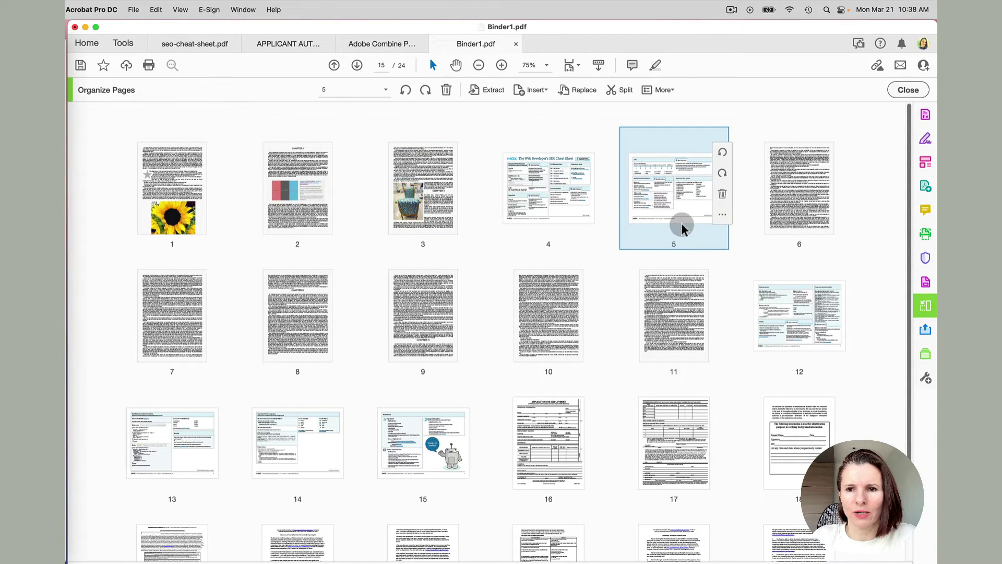
click(905, 93)
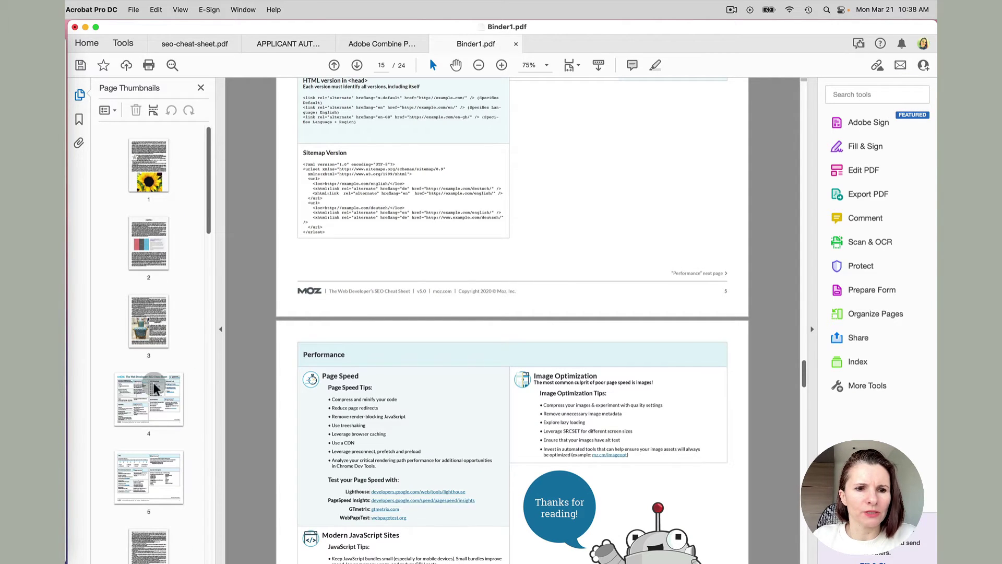
Step: Use File > Save As to save the binder under the name 'Combined File'
scroll(152, 415, down, 5)
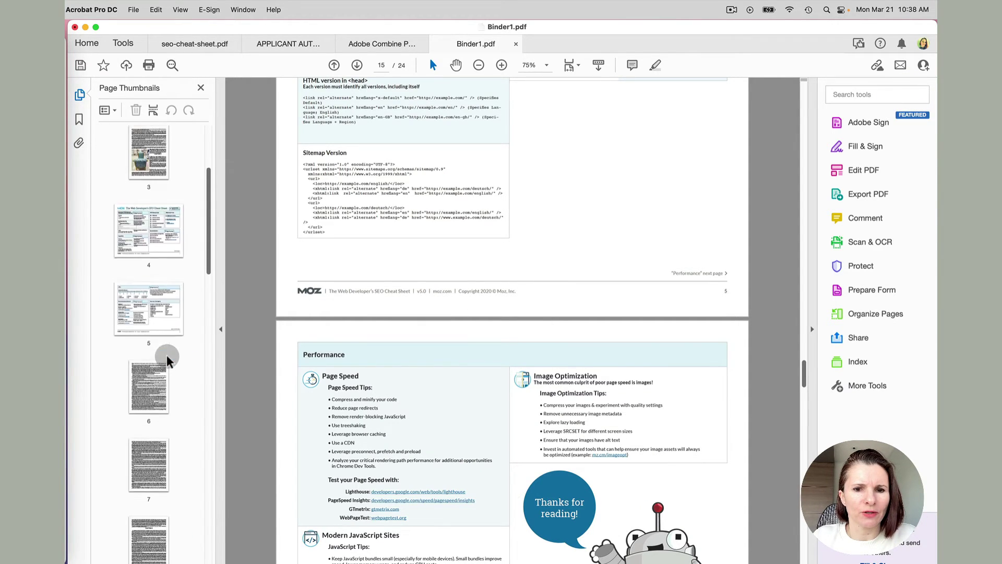
scroll(167, 355, down, 10)
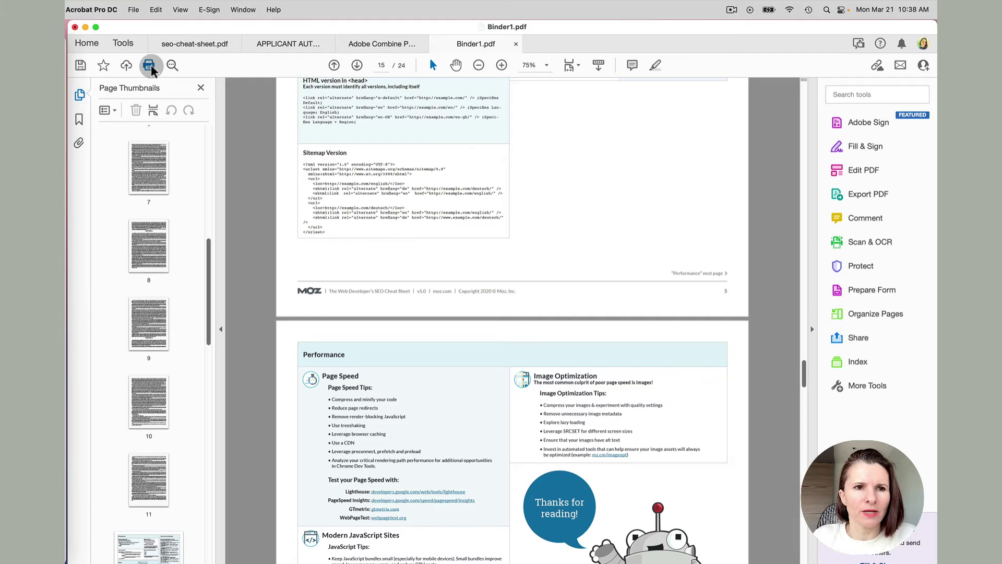
click(134, 9)
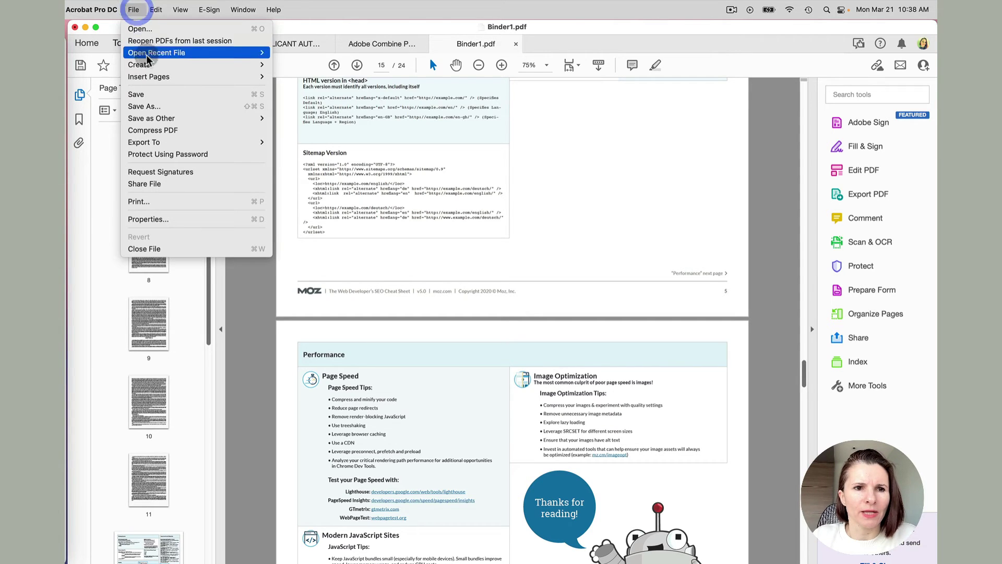
click(158, 107)
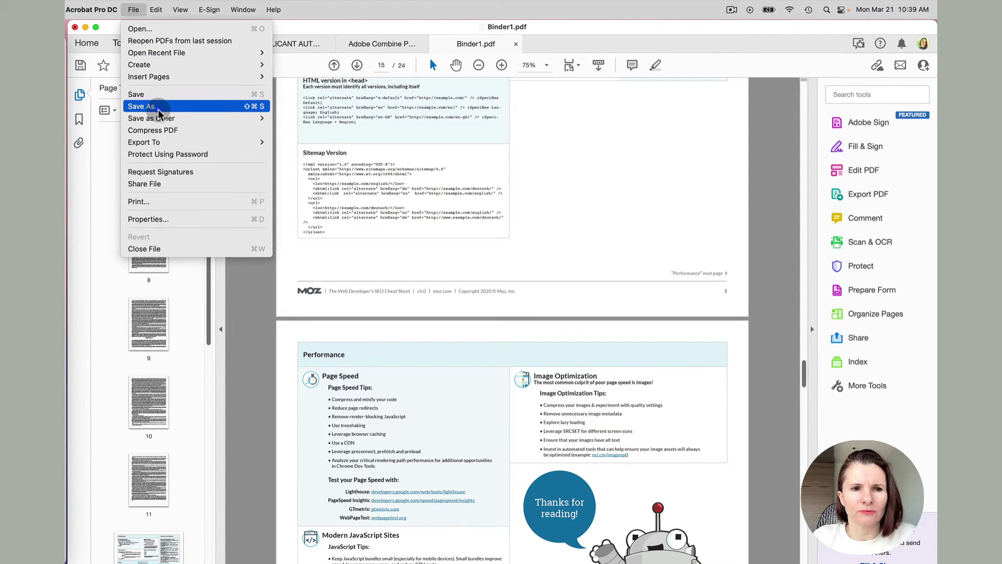
click(339, 193)
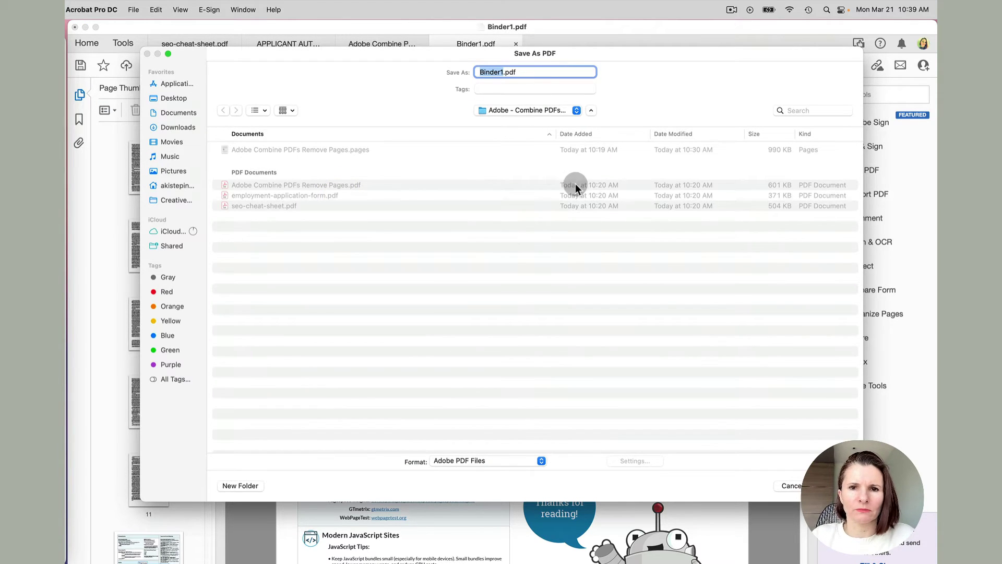
text(Combined )
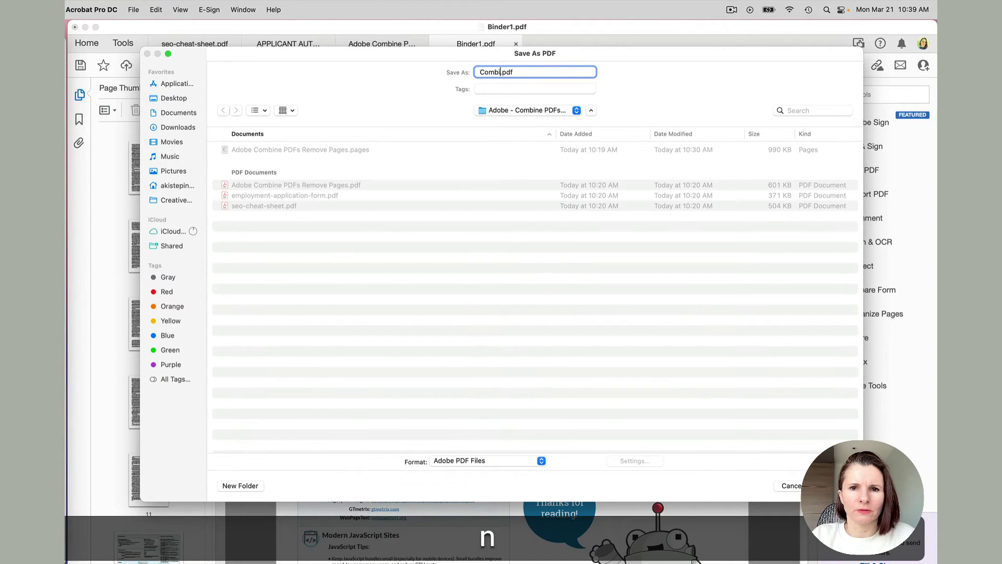
text(File)
key(Return)
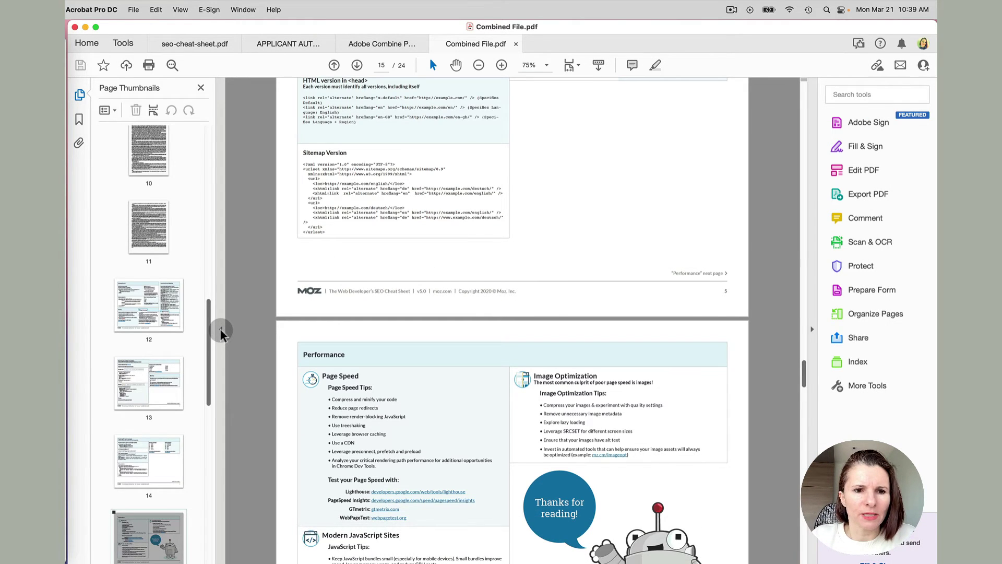
Step: Select the novel-text page thumbnails 10 and 11 in Combined File.pdf
scroll(391, 339, down, 15)
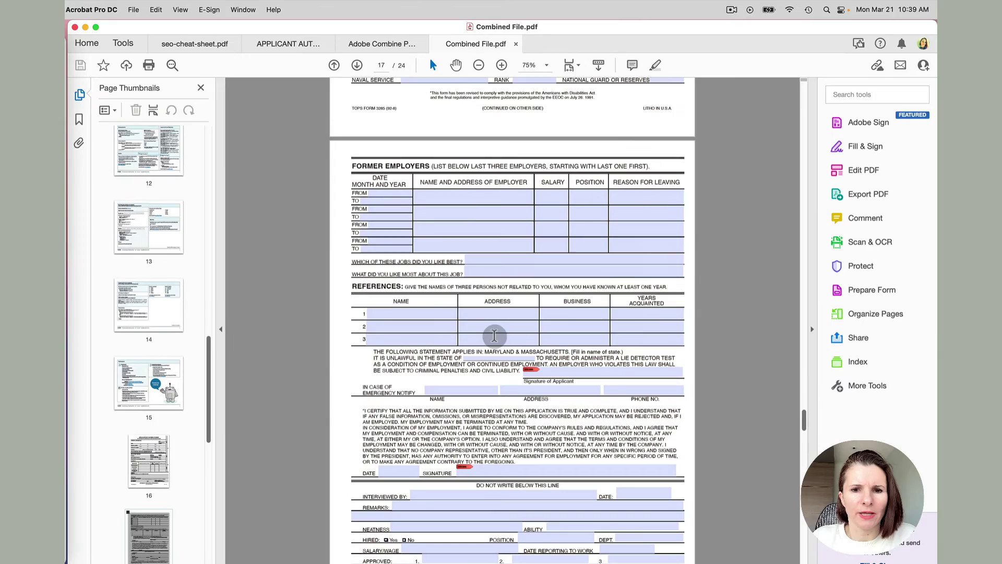
scroll(281, 404, down, 15)
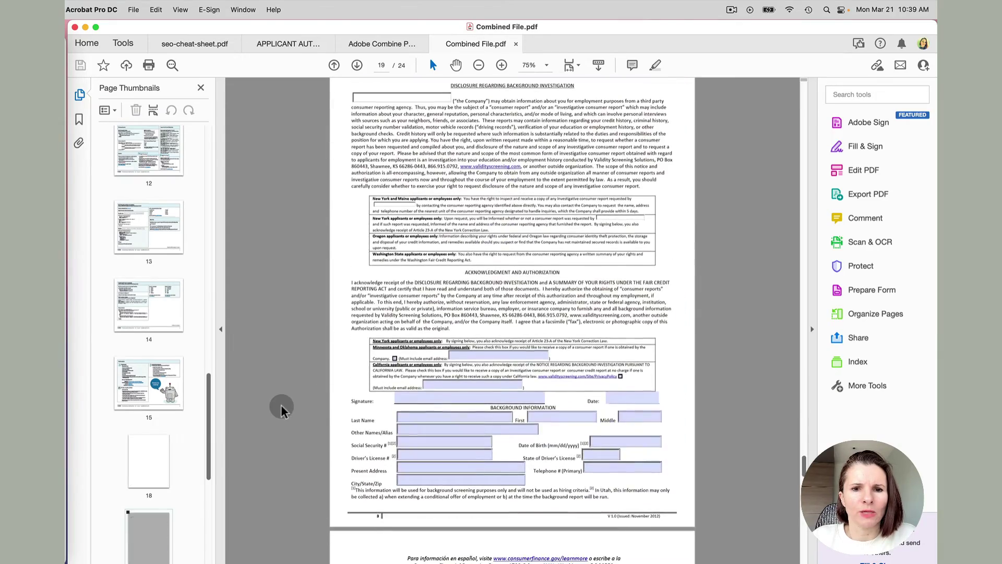
scroll(280, 404, up, 20)
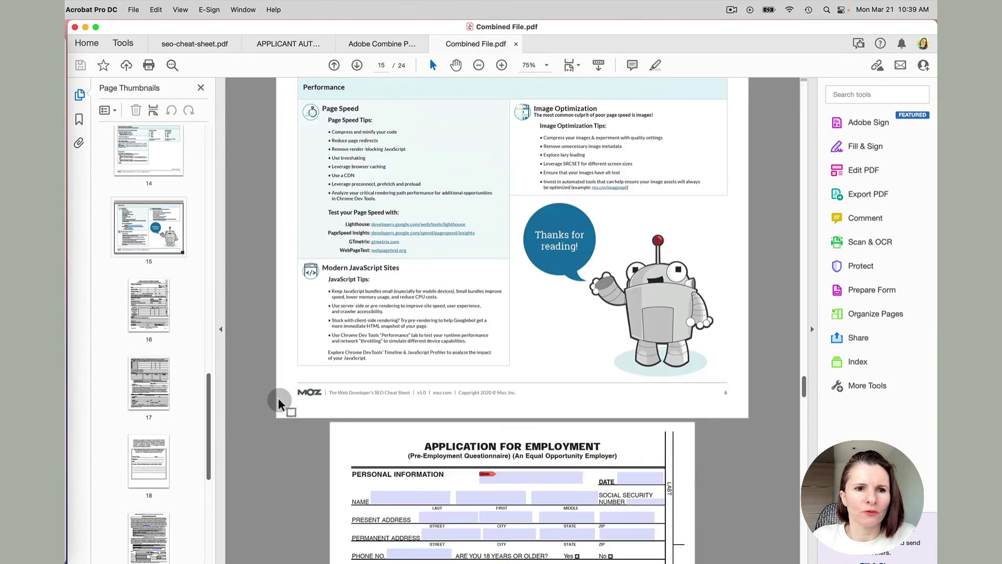
scroll(279, 399, up, 10)
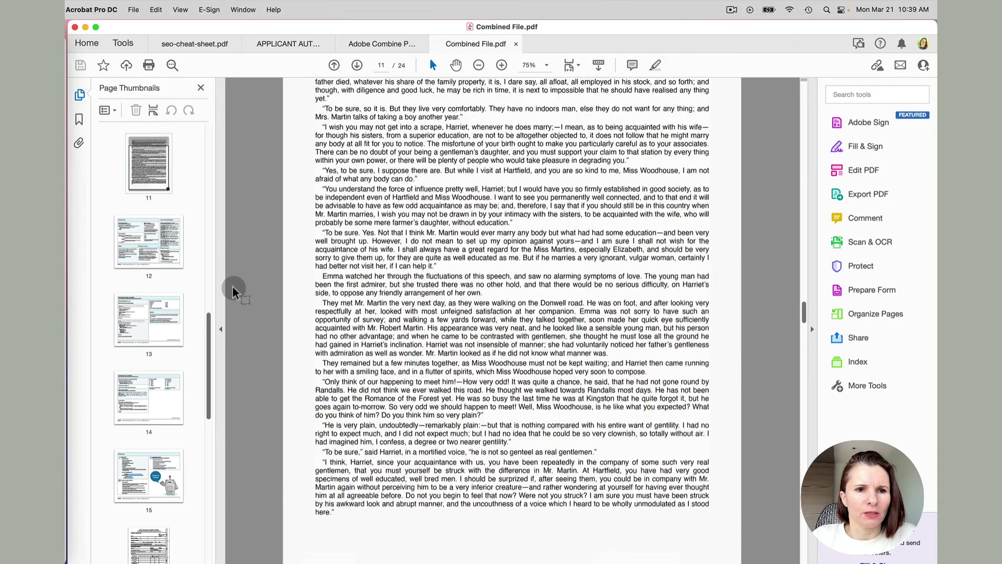
click(154, 243)
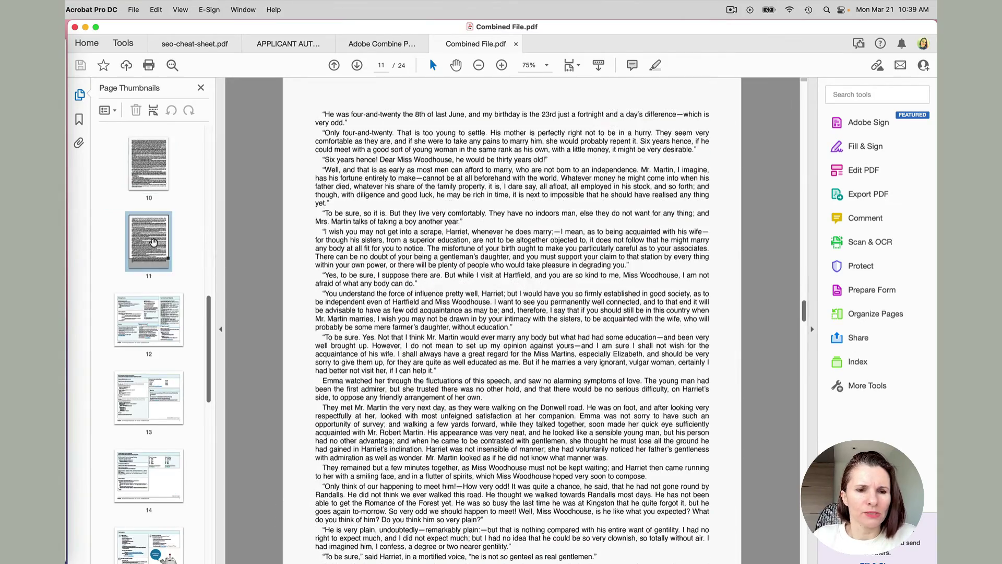
click(158, 167)
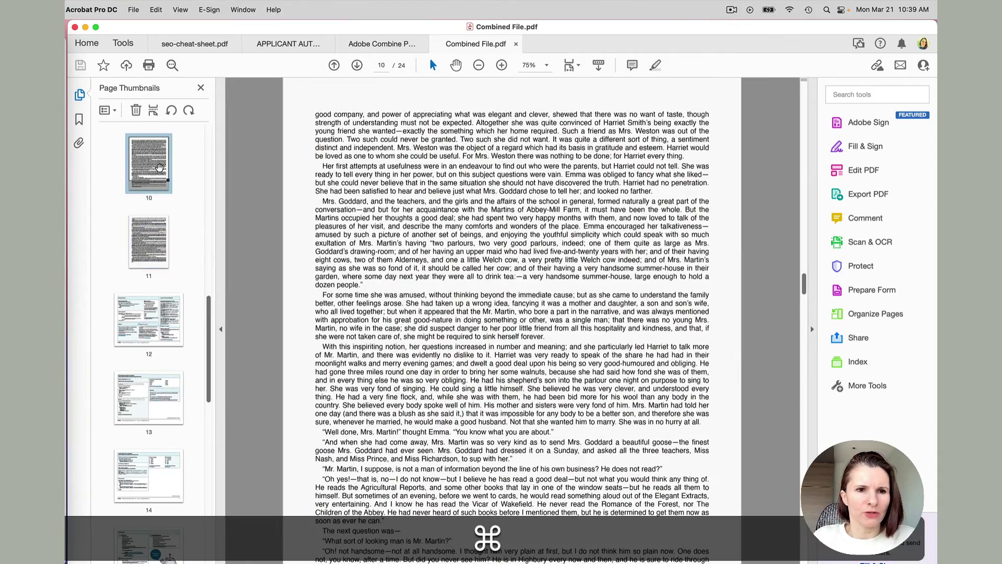
scroll(201, 178, up, 2)
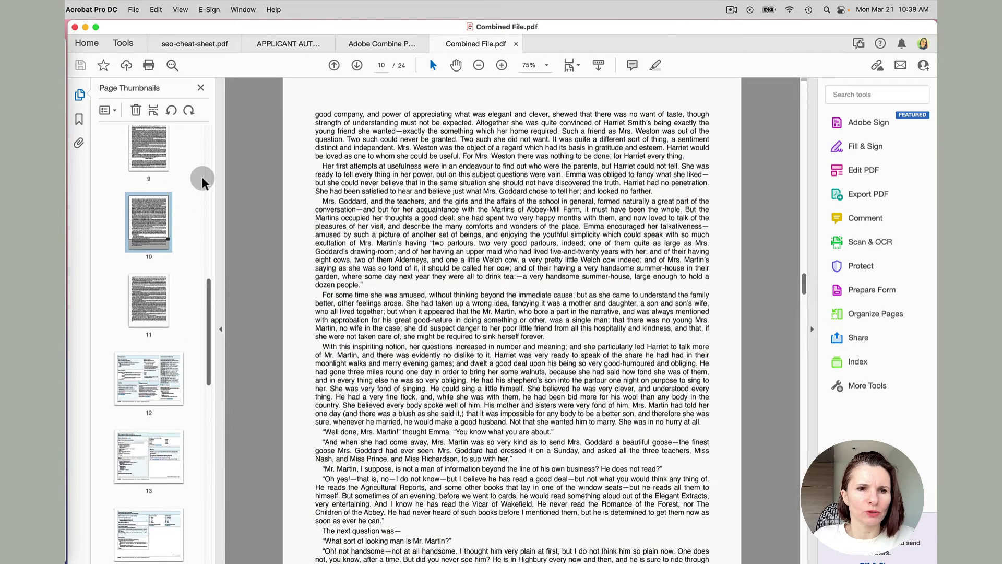
shift+click(149, 301)
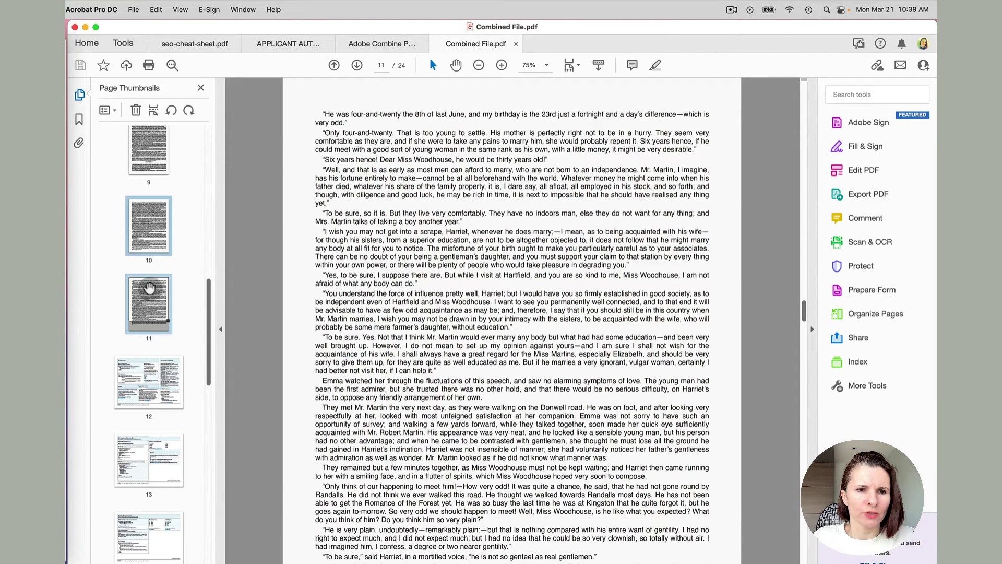
Step: Delete the selected pages 10 and 11, leaving 22 pages
right_click(154, 226)
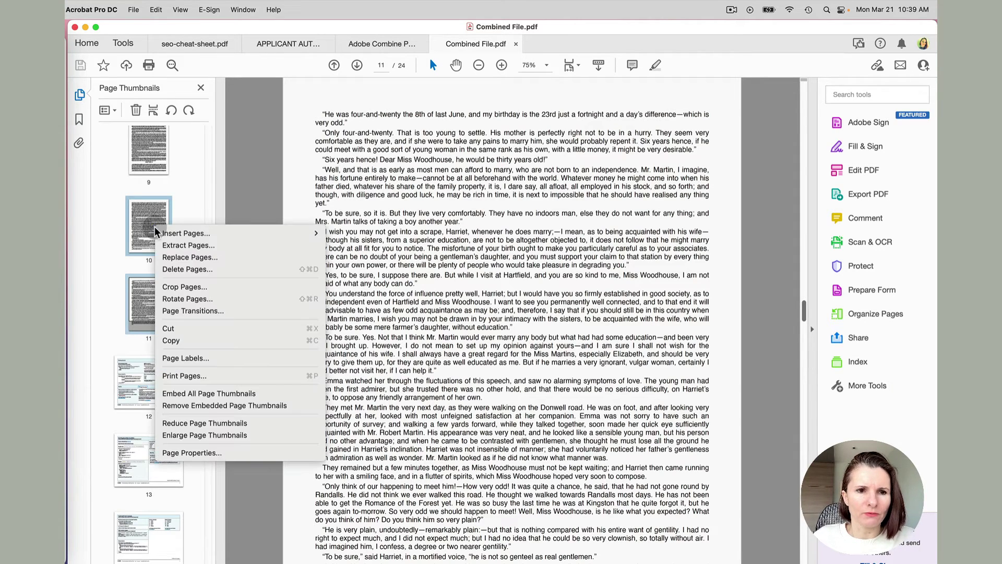
click(192, 268)
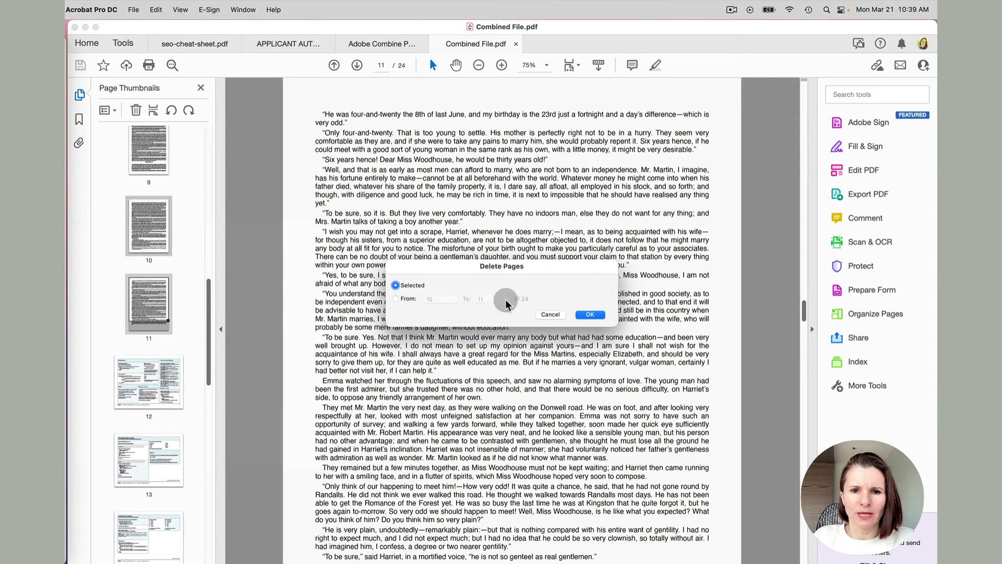
click(408, 301)
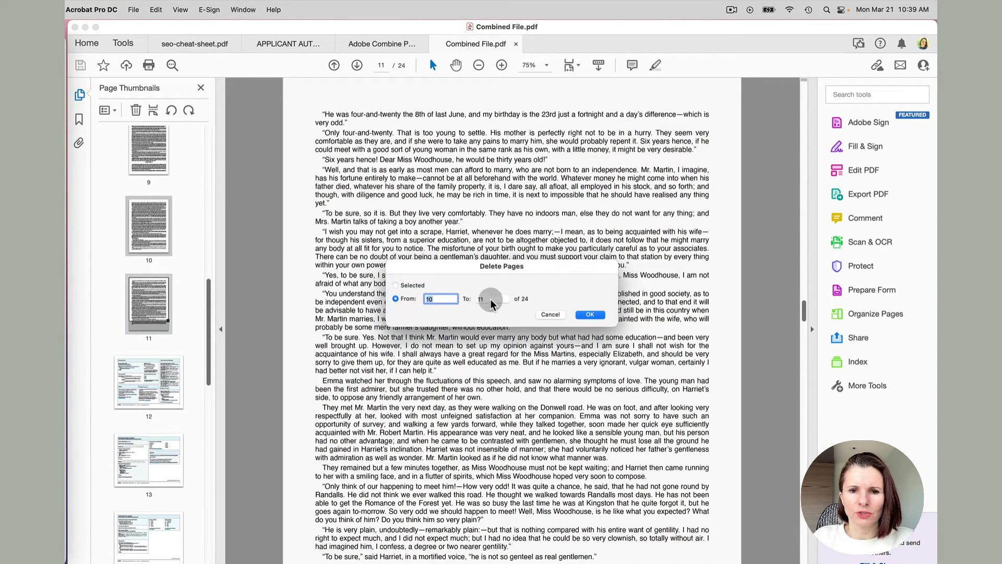
click(406, 286)
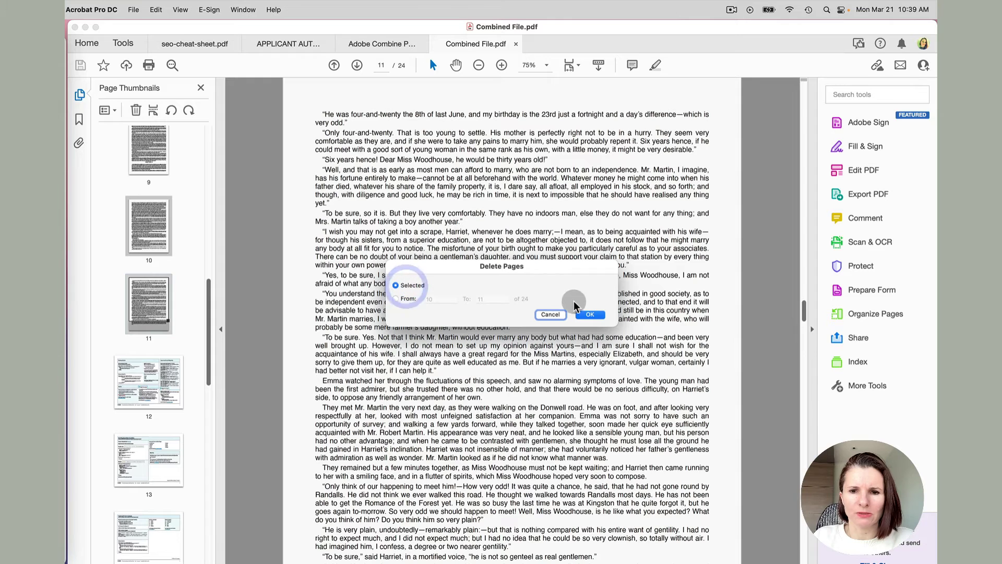
click(593, 314)
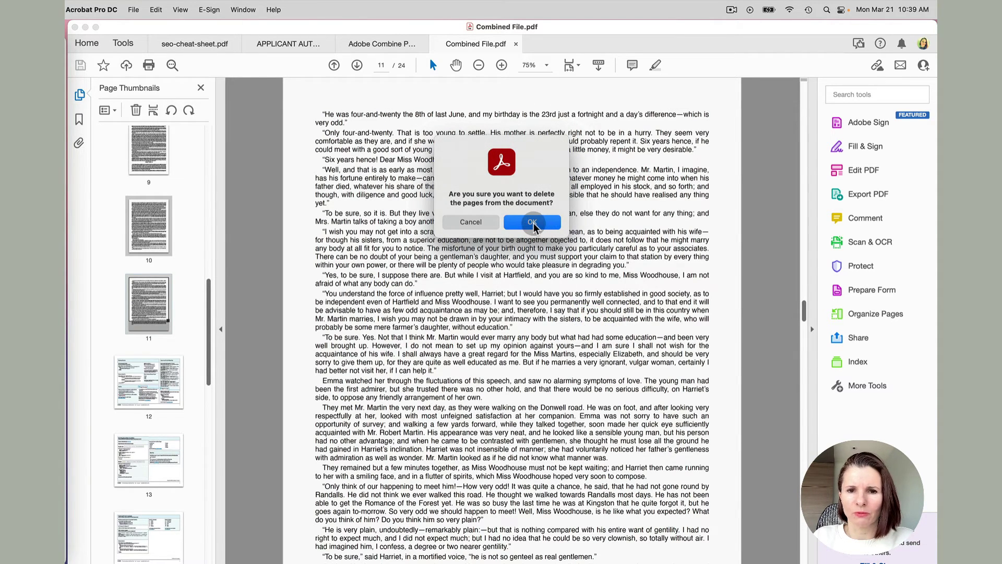
click(533, 223)
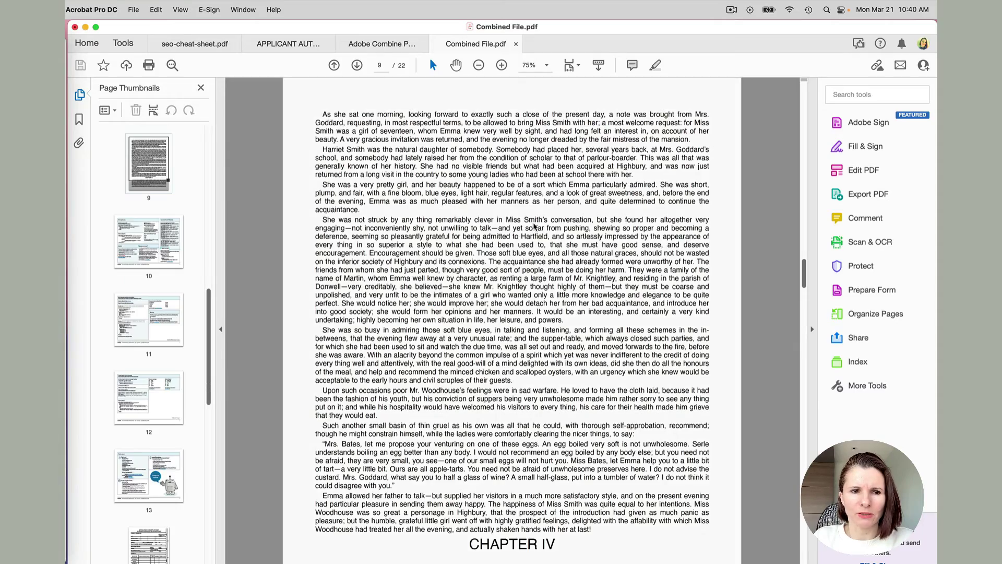
click(442, 256)
scroll(442, 256, up, 5)
Step: Save Combined File.pdf with Cmd+S after the deletion
scroll(442, 256, up, 3)
key(super+s)
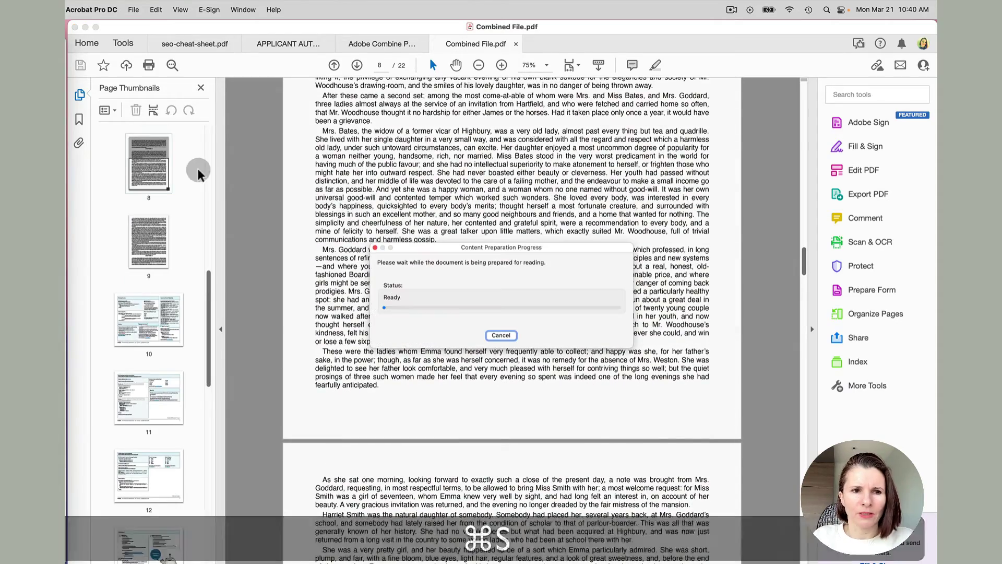
click(501, 335)
Step: Select the cheat-sheet pages 10–11 and choose Extract Pages for them
scroll(172, 199, up, 1)
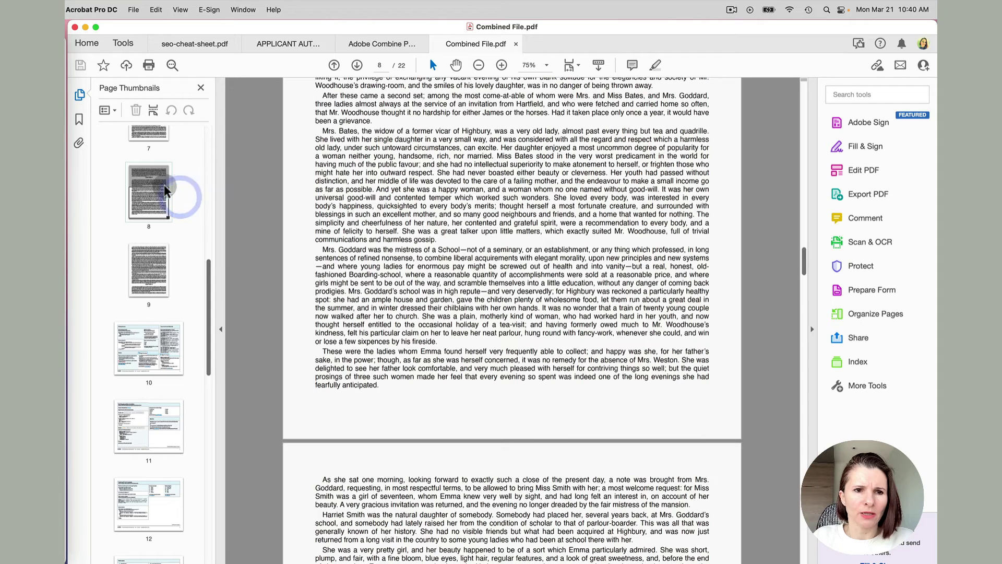
click(164, 187)
scroll(158, 323, down, 4)
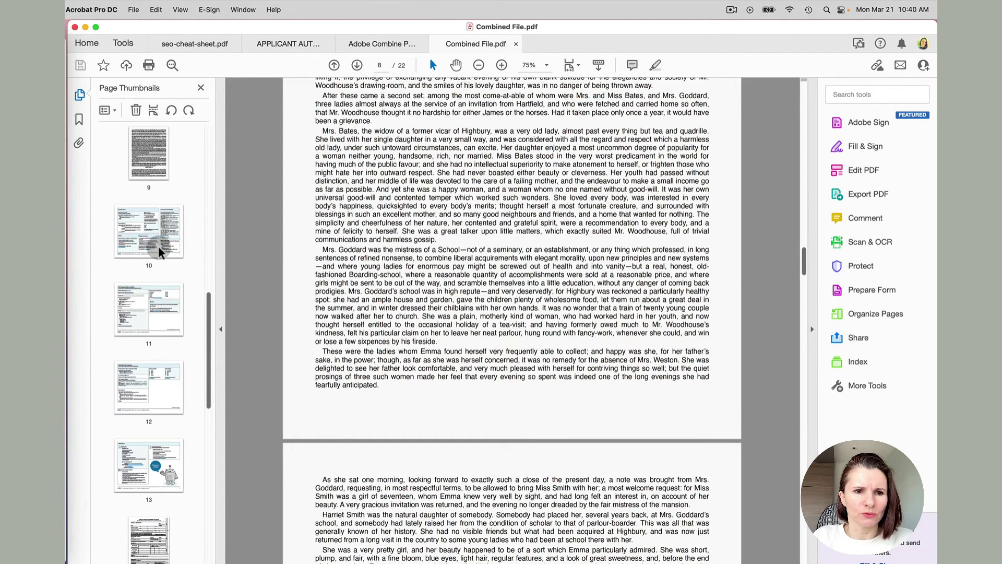
click(158, 246)
click(159, 302)
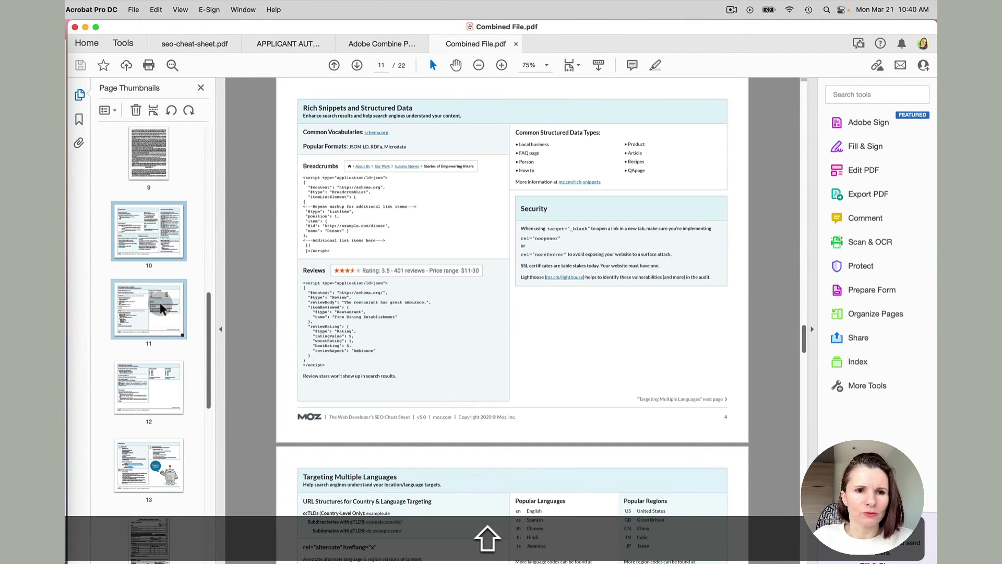
right_click(160, 303)
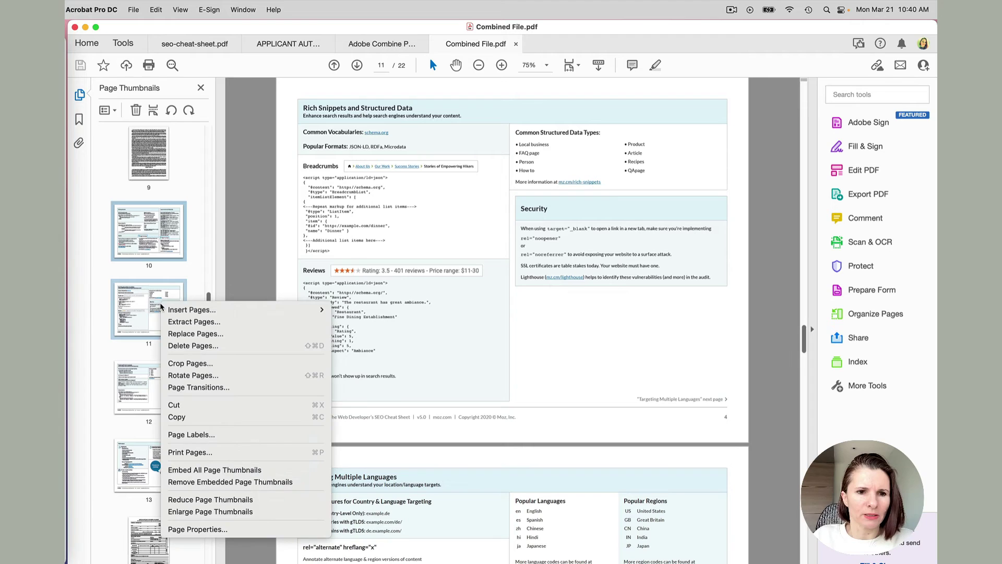
click(179, 323)
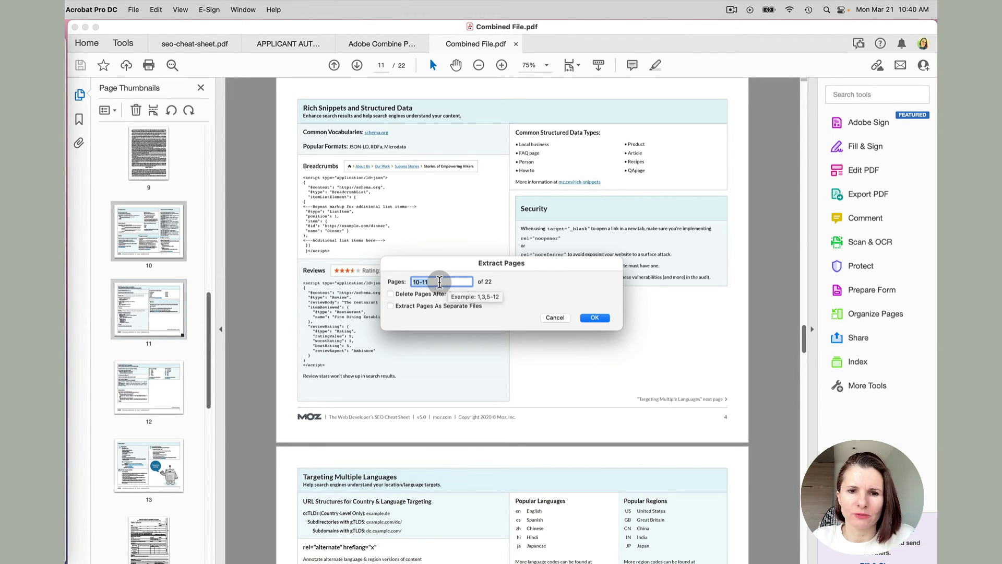
click(595, 317)
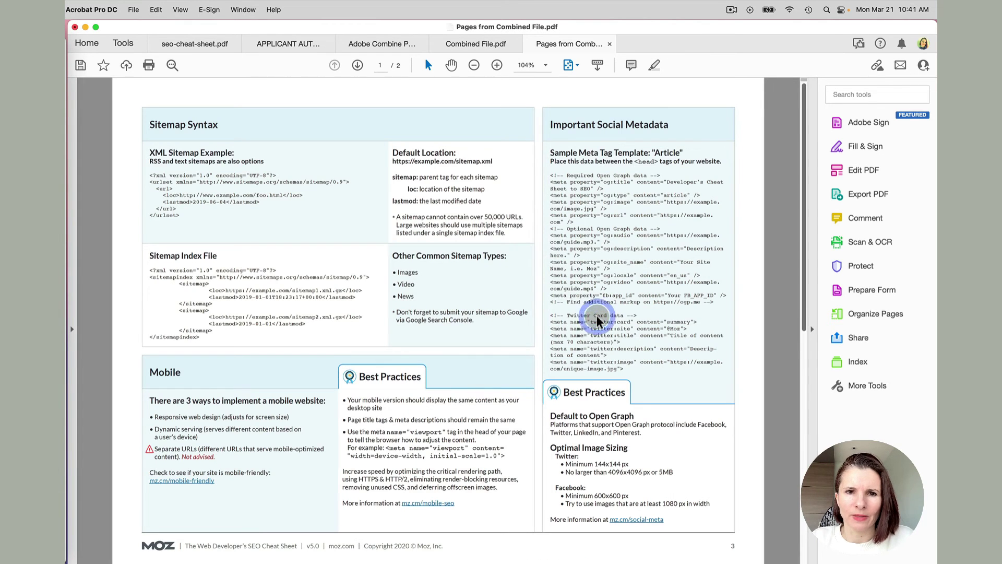
scroll(492, 272, down, 5)
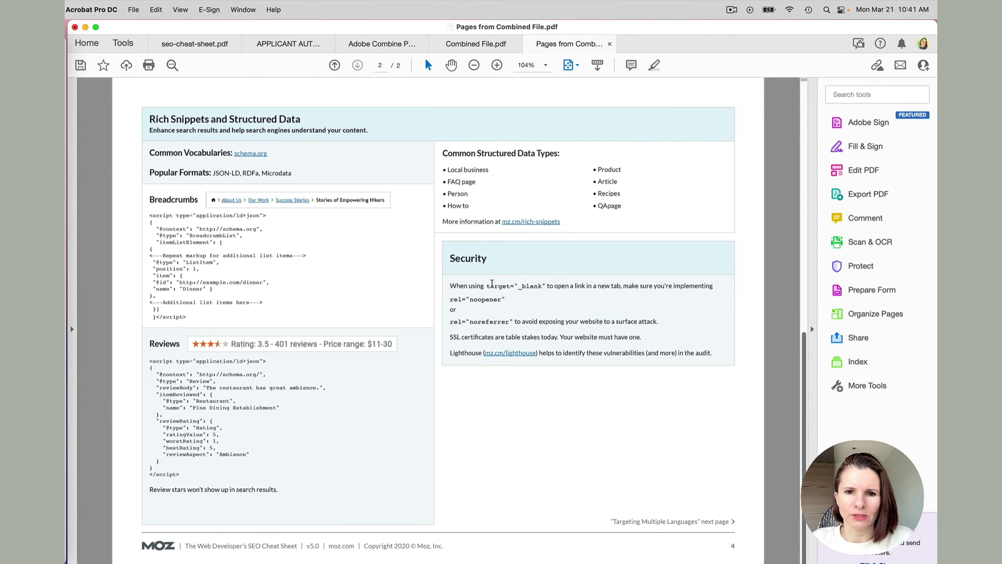
scroll(492, 285, up, 5)
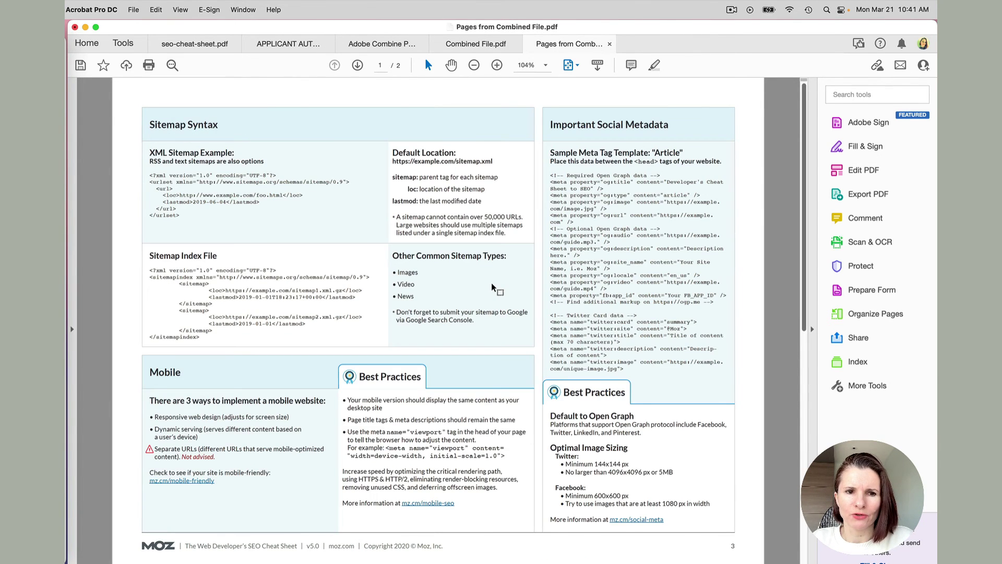
click(472, 44)
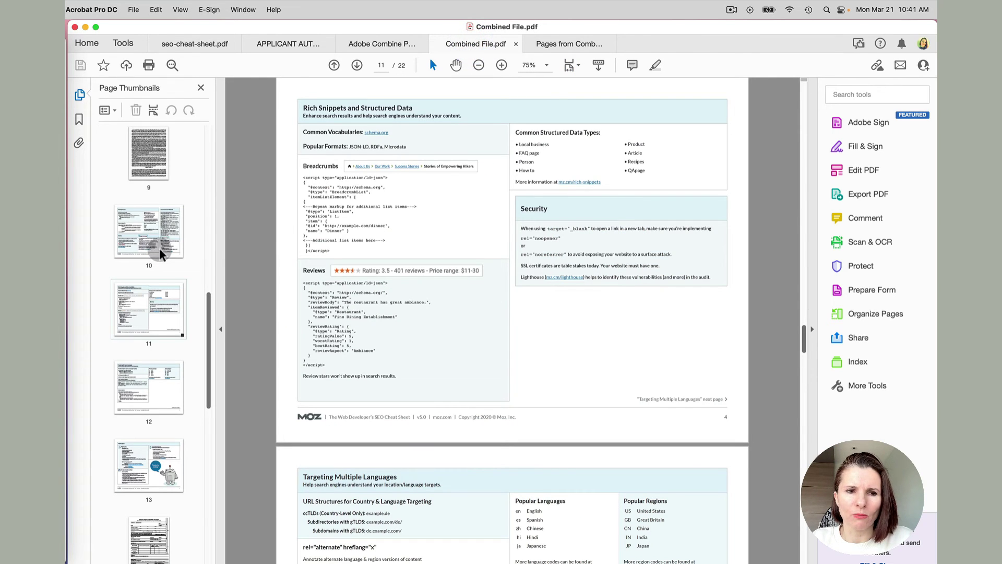
drag(158, 274, 751, 304)
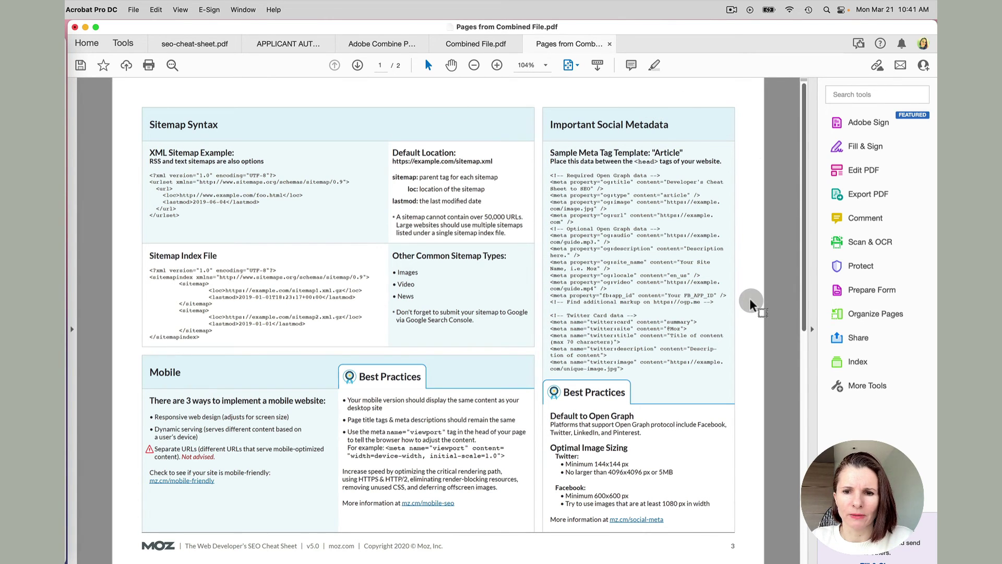
scroll(749, 299, up, 3)
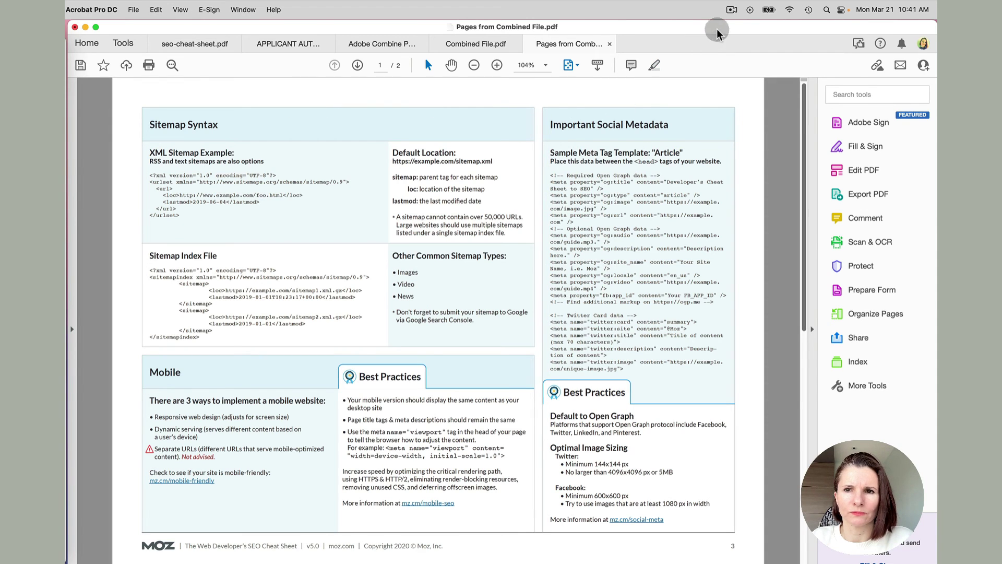
click(732, 10)
click(732, 61)
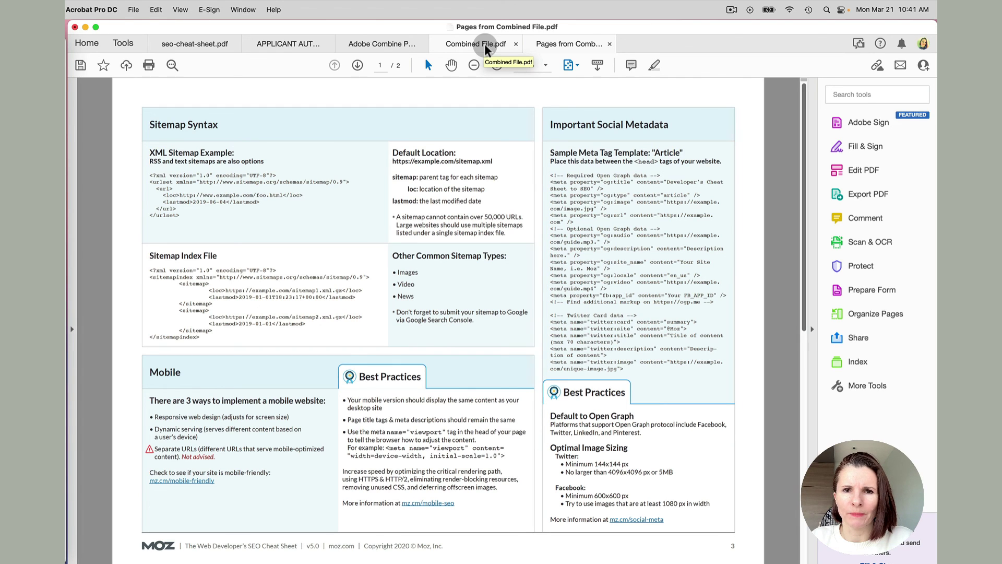
click(732, 10)
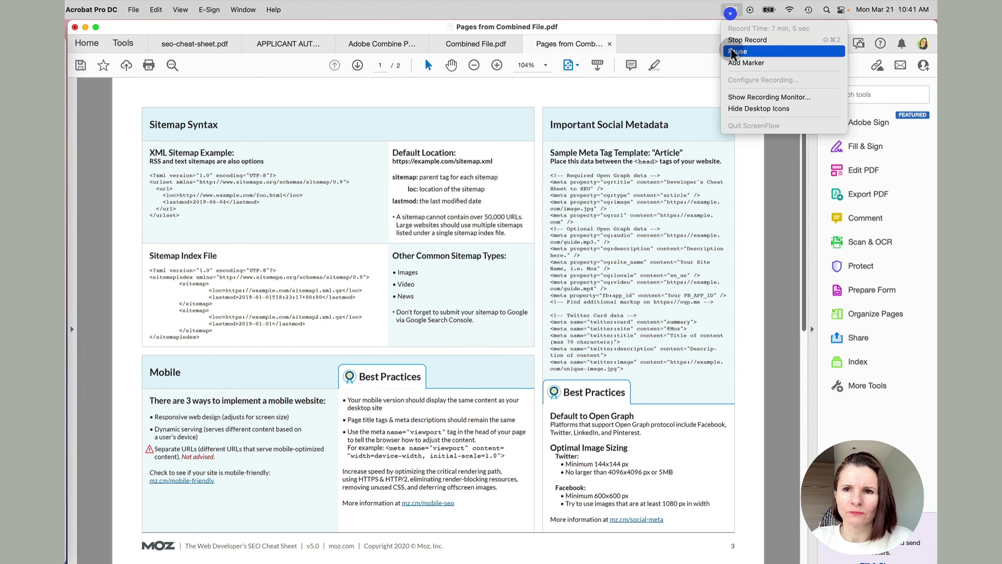
click(732, 57)
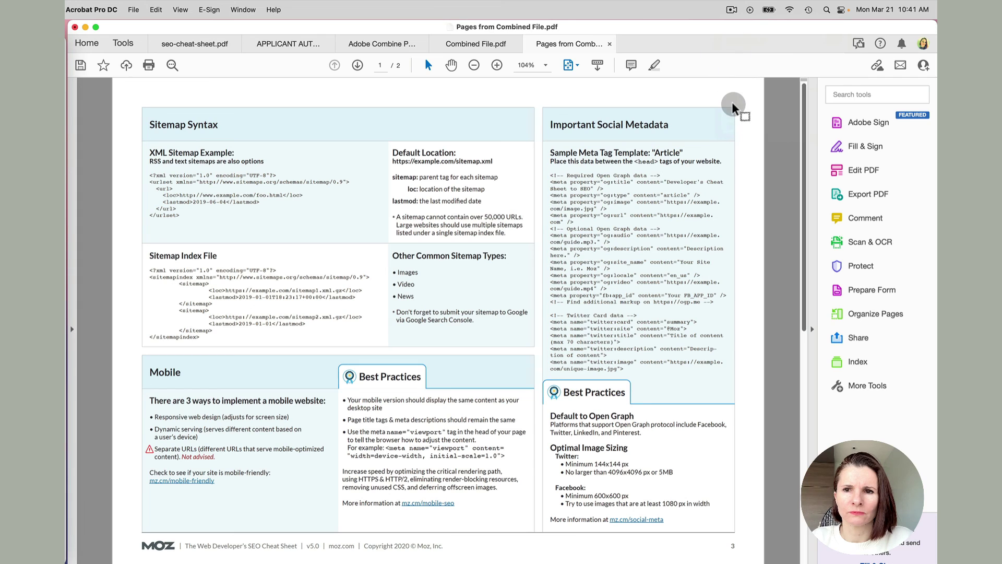